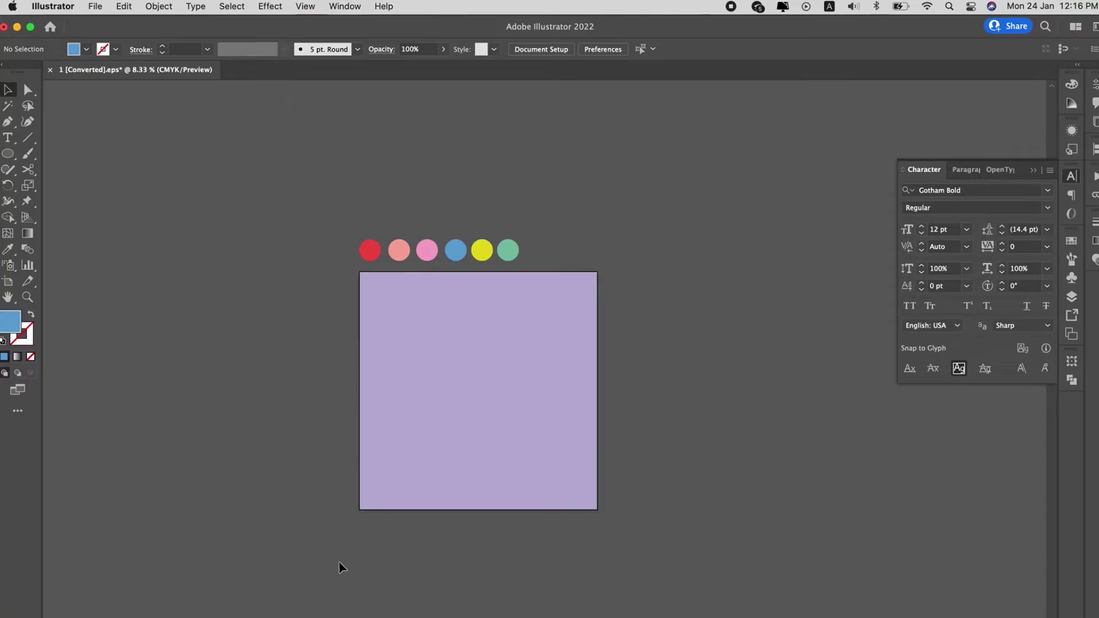
Type a letter O on the artboard and enlarge it
{"action": "left_click", "coordinate": [11, 140]}
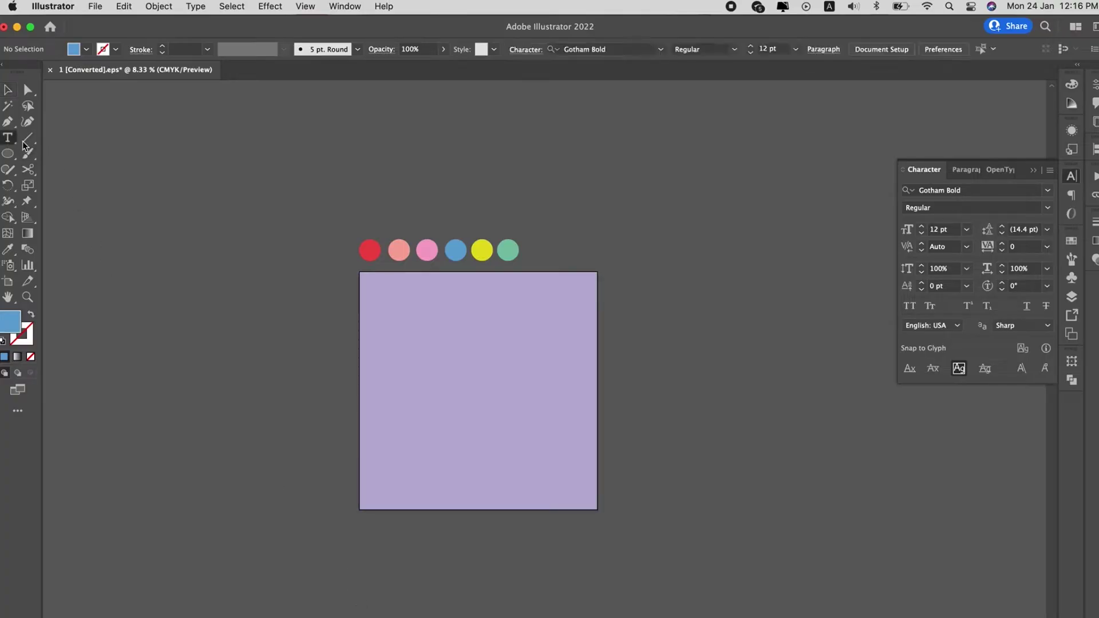
{"action": "left_click", "coordinate": [451, 368]}
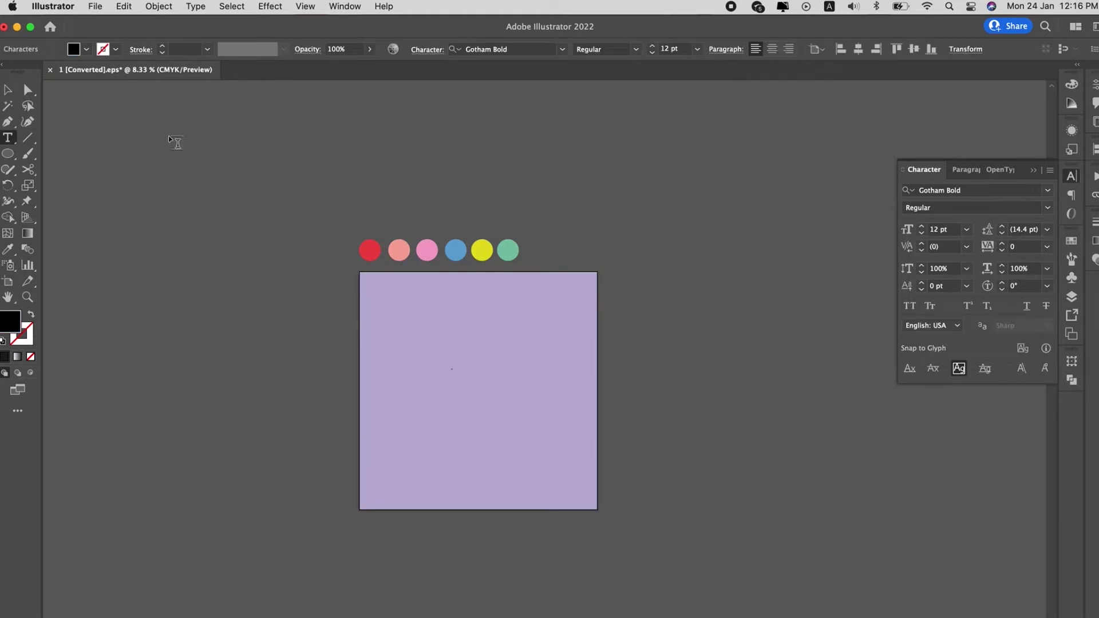
{"action": "left_click", "coordinate": [3, 90]}
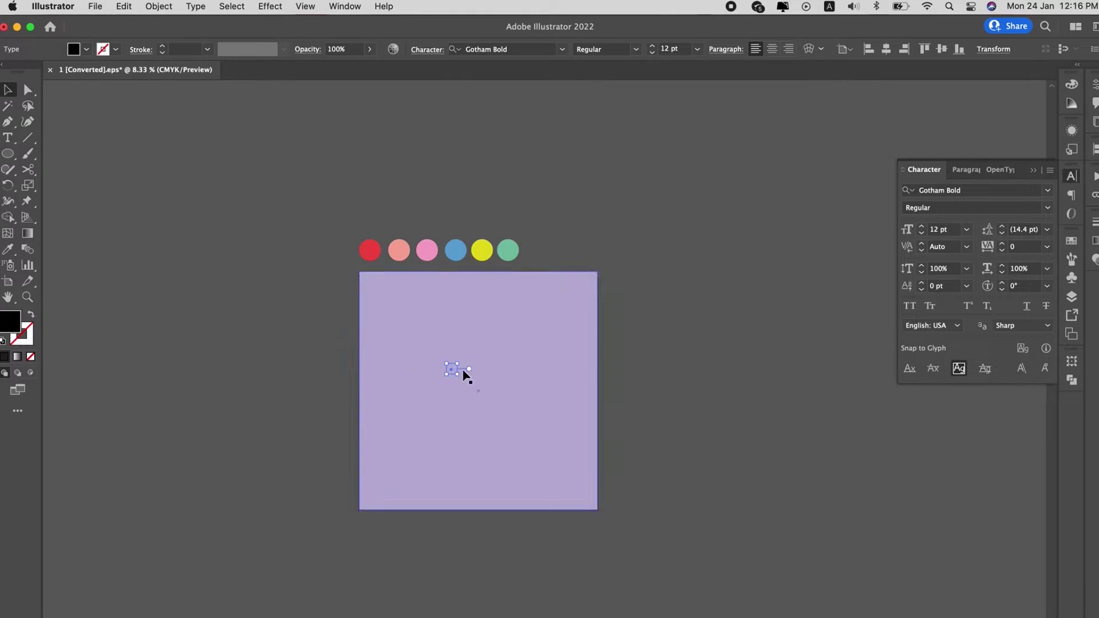
{"action": "left_click_drag", "start_coordinate": [458, 373], "coordinate": [812, 595]}
Convert the O to outlines, enlarge it further, and colour it with the blue dot's colour
{"action": "key", "text": "super+shift+o"}
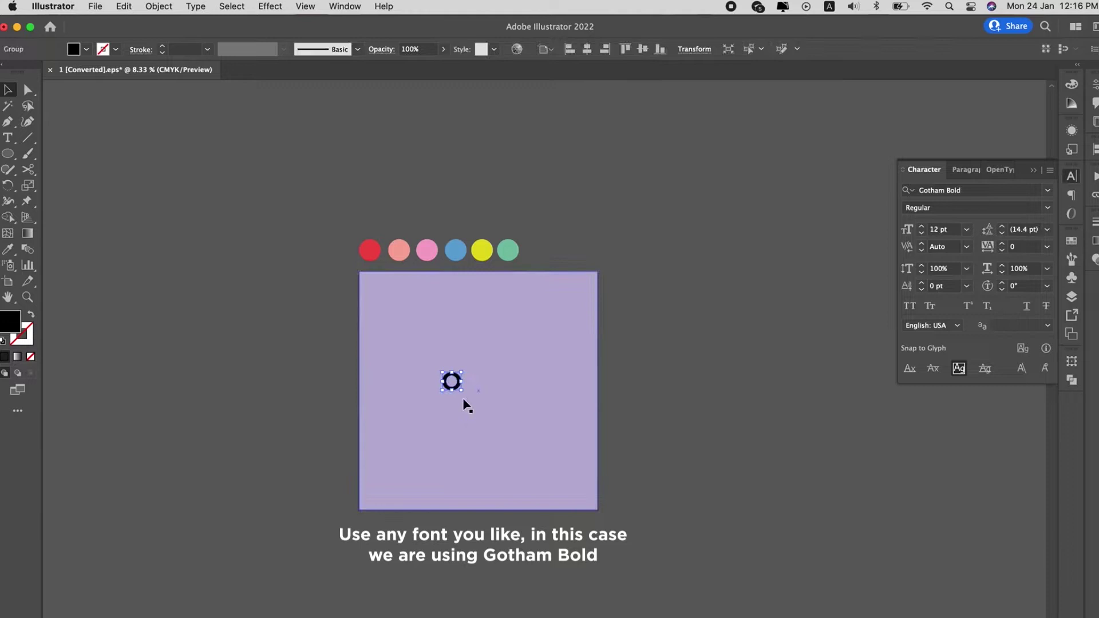
{"action": "left_click_drag", "start_coordinate": [462, 395], "coordinate": [526, 402]}
{"action": "key", "text": "i"}
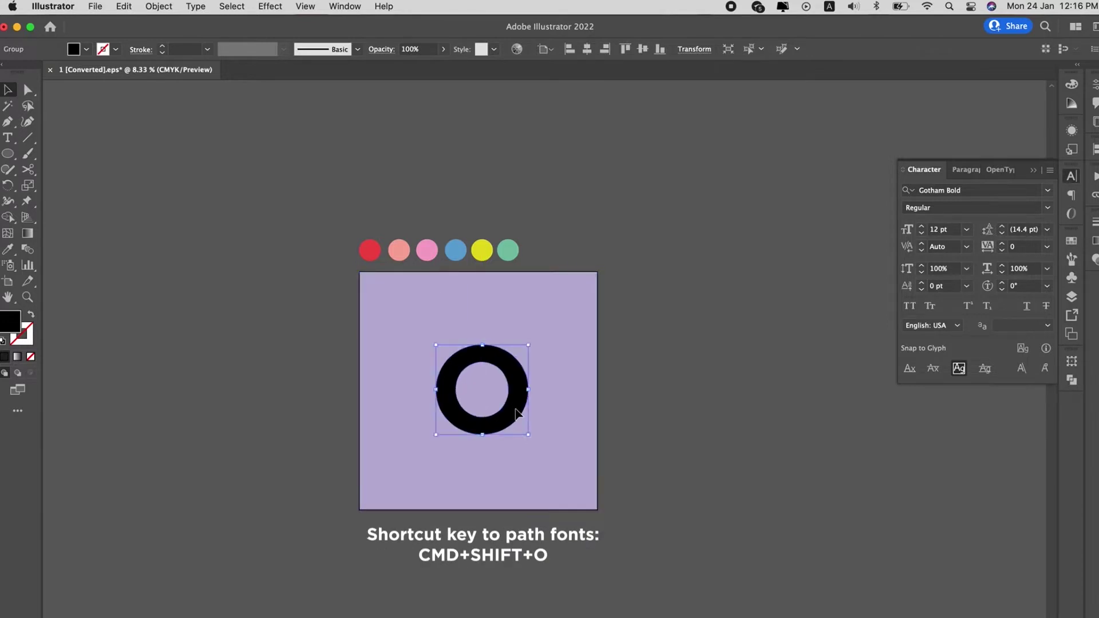
{"action": "left_click", "coordinate": [456, 250]}
Apply Extrude & Bevel (Classic) and tilt the ring to −16°, −34°, 29°
{"action": "left_click", "coordinate": [254, 6]}
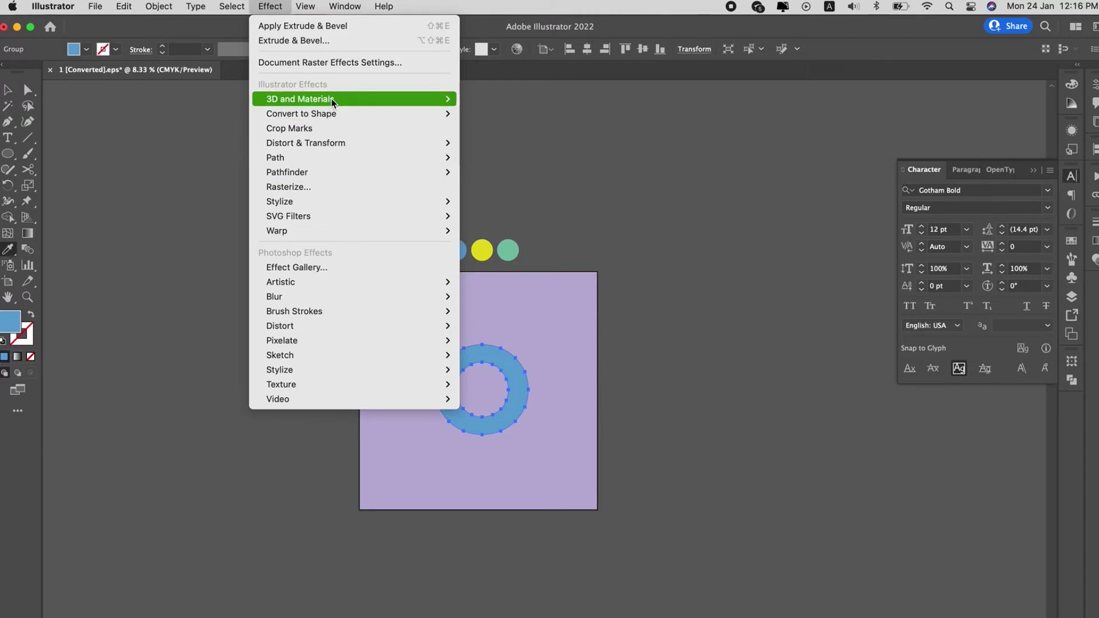
{"action": "mouse_move", "coordinate": [332, 102]}
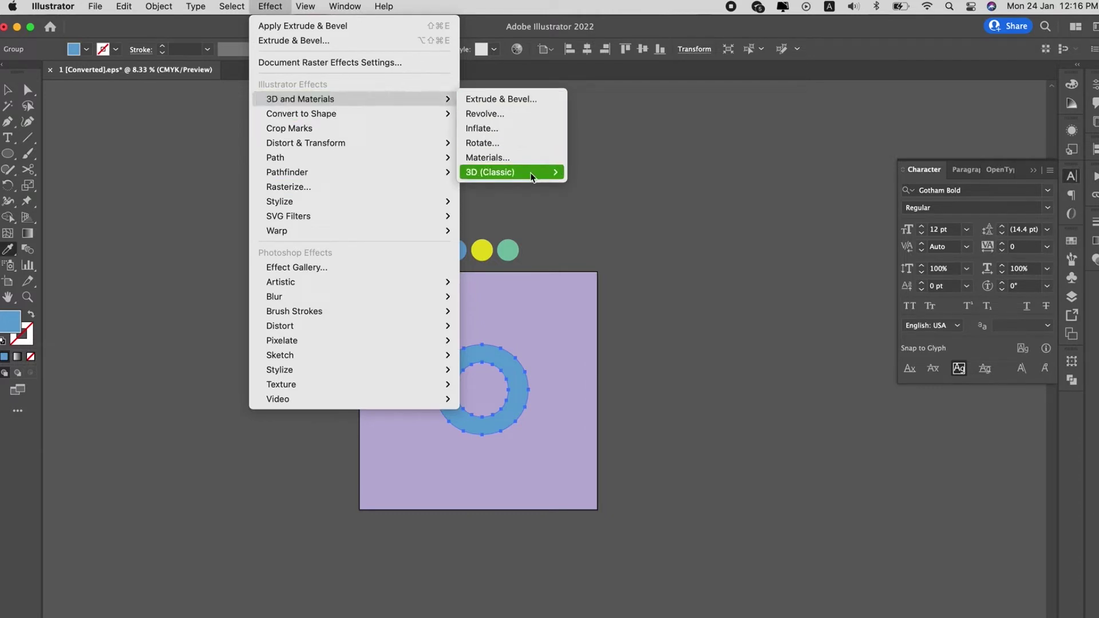
{"action": "mouse_move", "coordinate": [532, 176]}
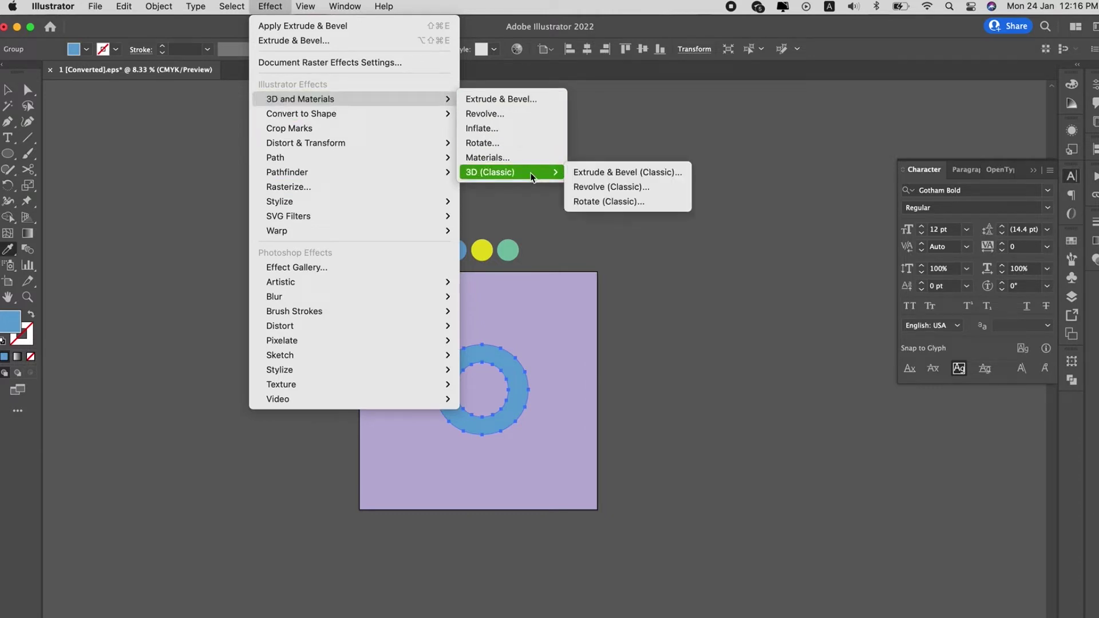
{"action": "left_click", "coordinate": [613, 173]}
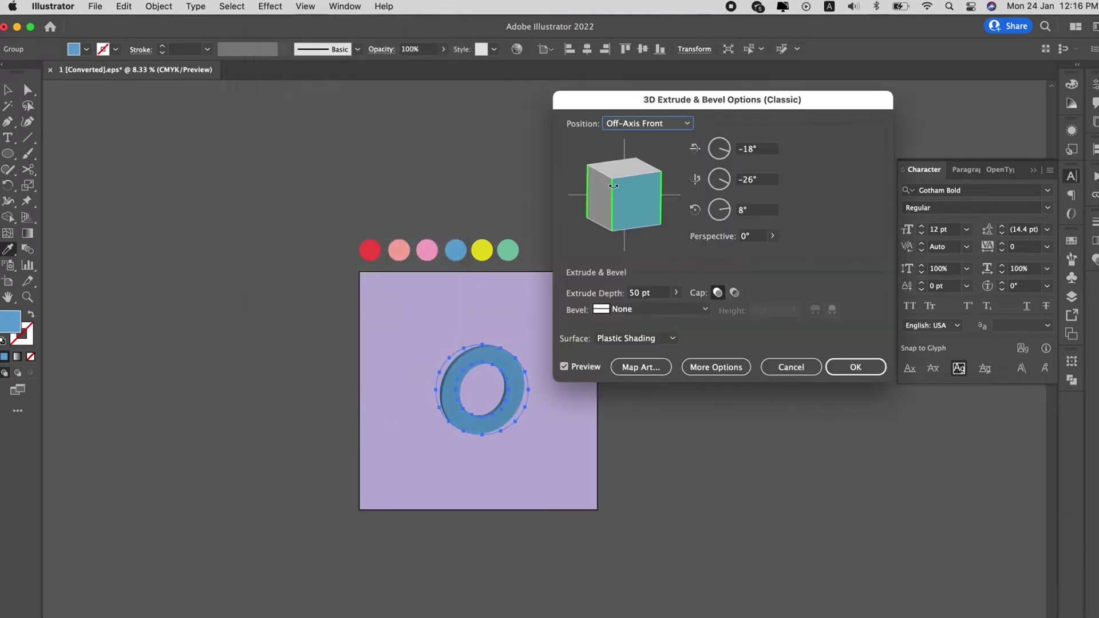
{"action": "left_click", "coordinate": [610, 122]}
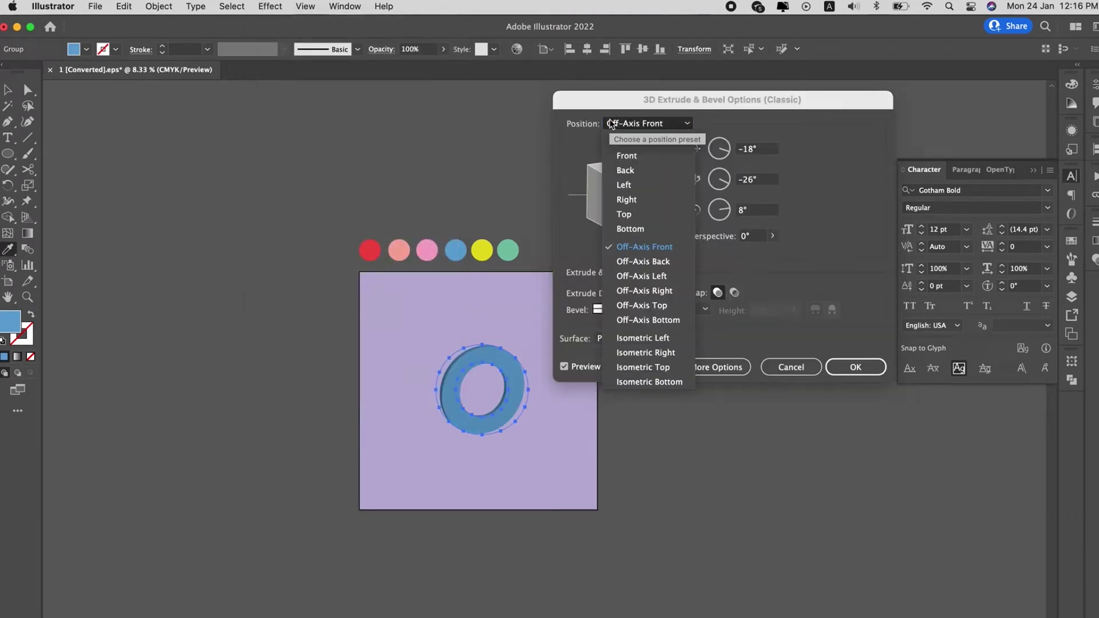
{"action": "left_click", "coordinate": [633, 367]}
{"action": "left_click_drag", "start_coordinate": [602, 174], "coordinate": [595, 185]}
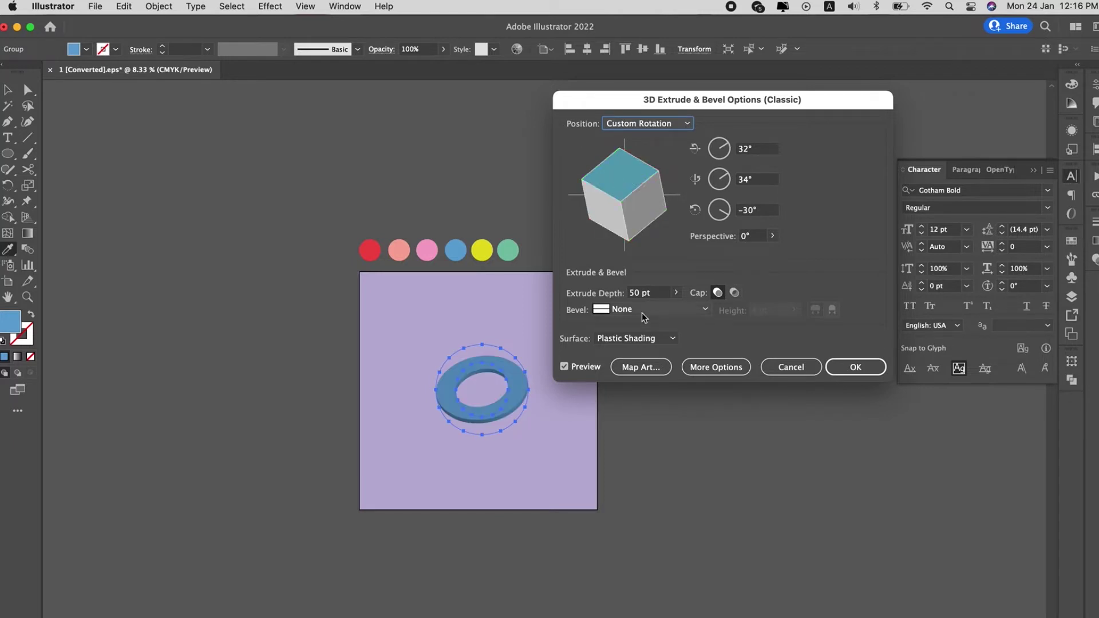
{"action": "left_click", "coordinate": [651, 124]}
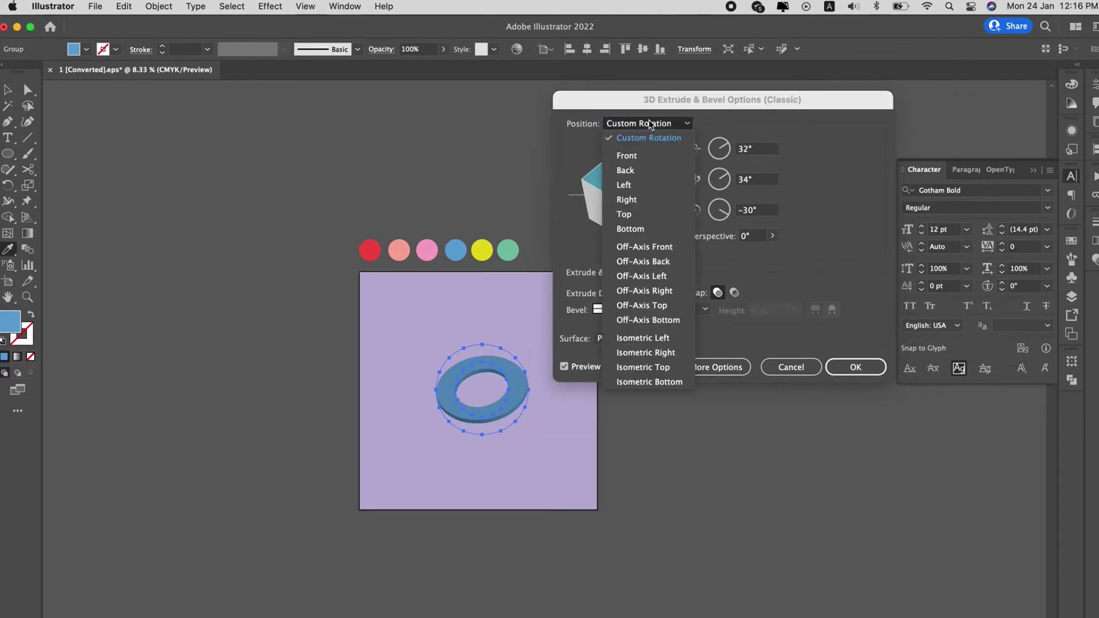
{"action": "left_click", "coordinate": [681, 353]}
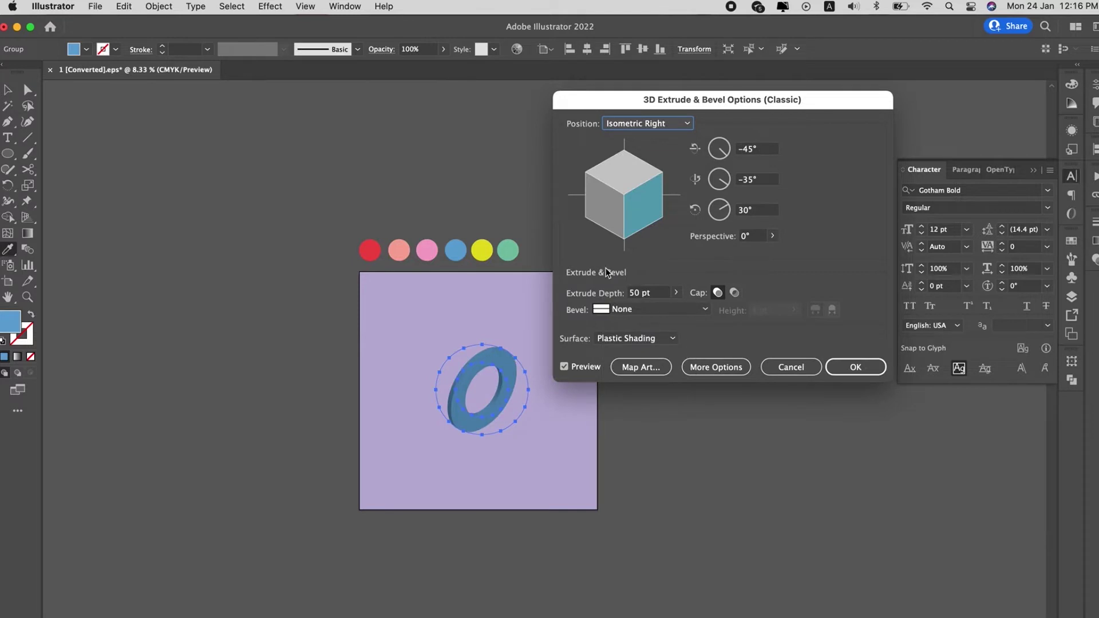
{"action": "left_click_drag", "start_coordinate": [636, 194], "coordinate": [625, 174]}
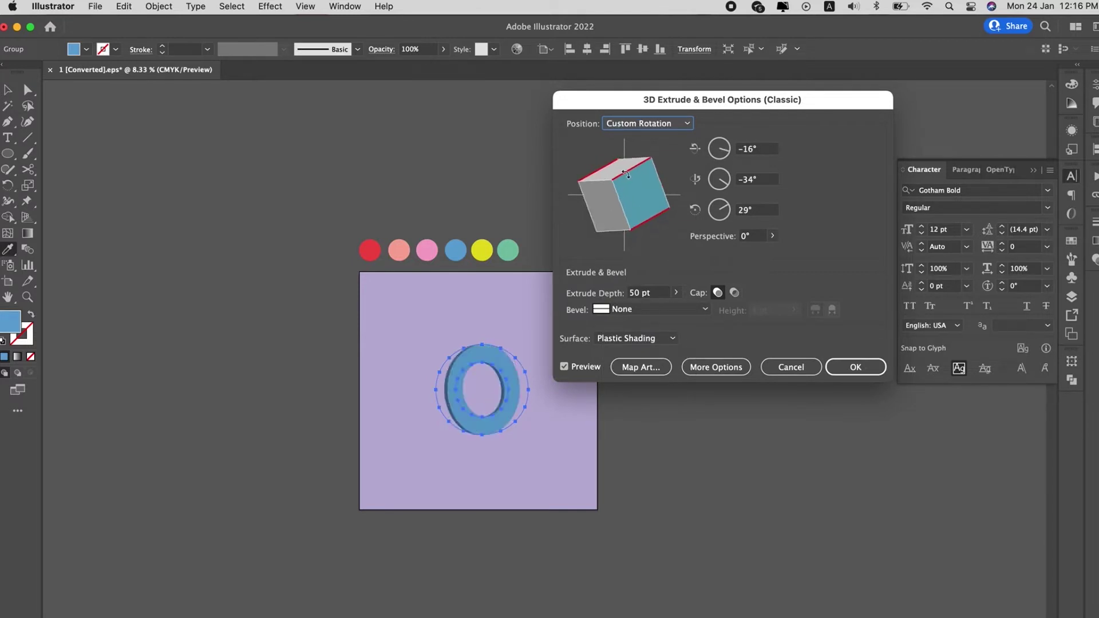
Set the extrusion depth to 220 pt
{"action": "left_click", "coordinate": [676, 292]}
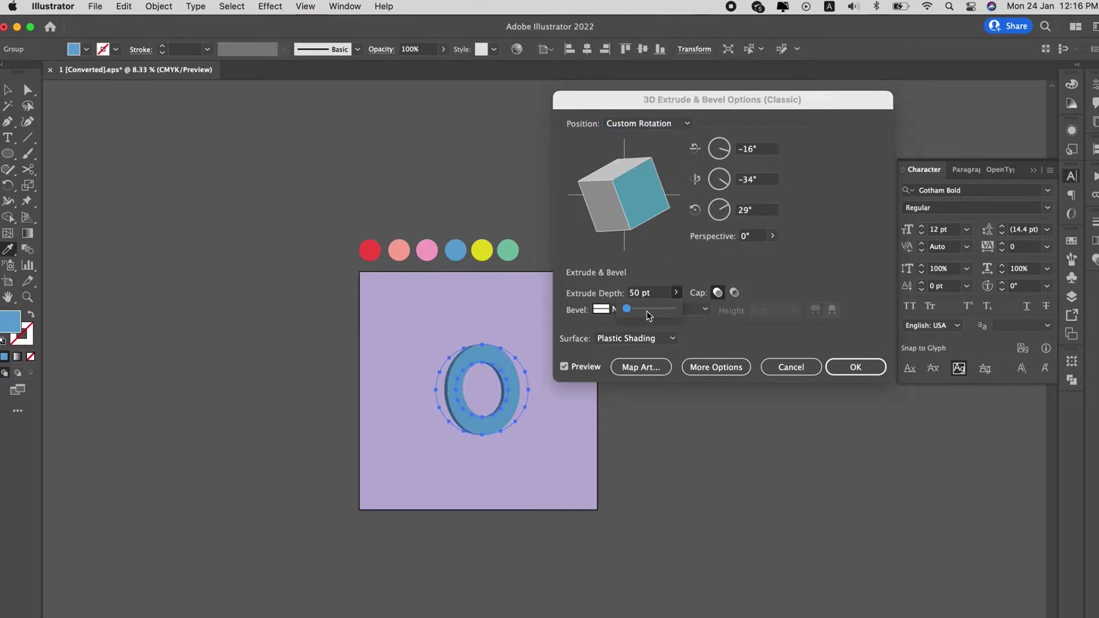
{"action": "left_click_drag", "start_coordinate": [630, 311], "coordinate": [637, 312]}
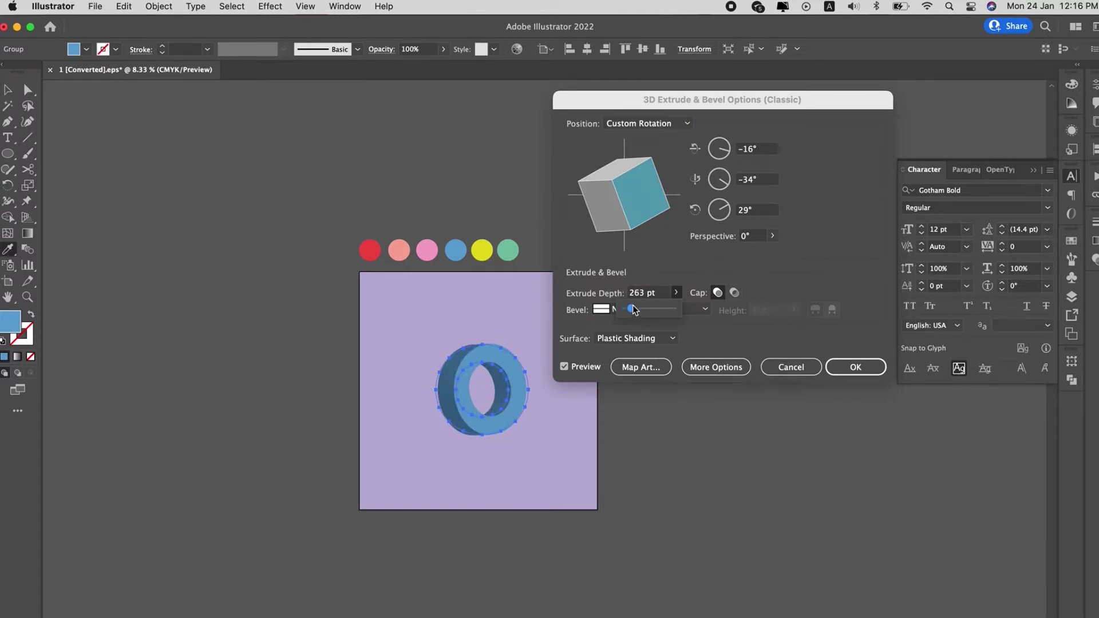
{"action": "left_click", "coordinate": [636, 295]}
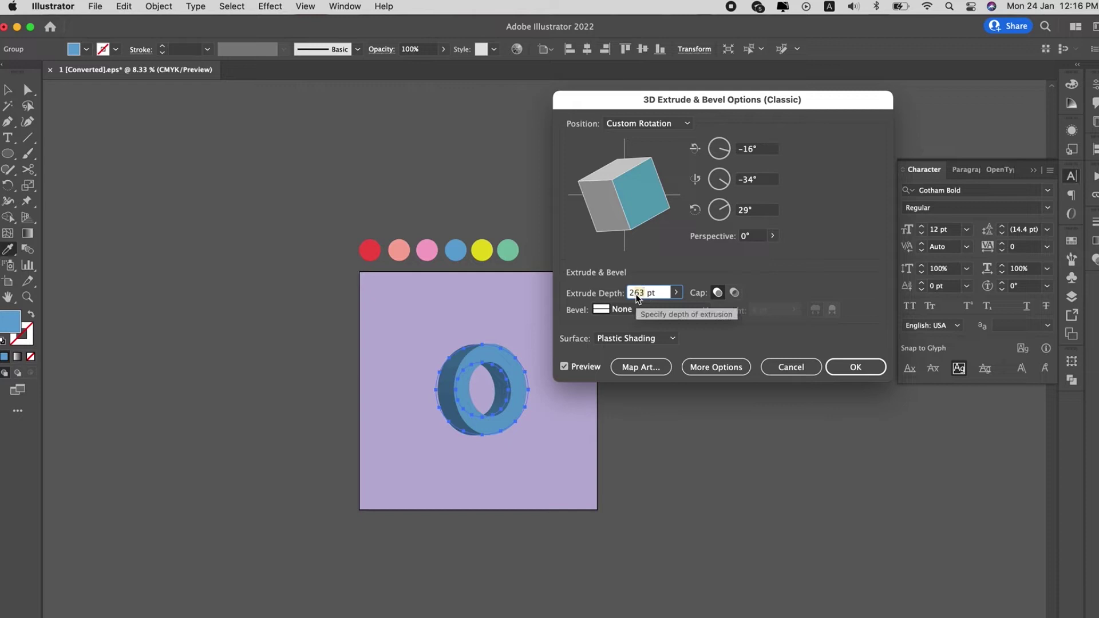
{"action": "type", "text": "220"}
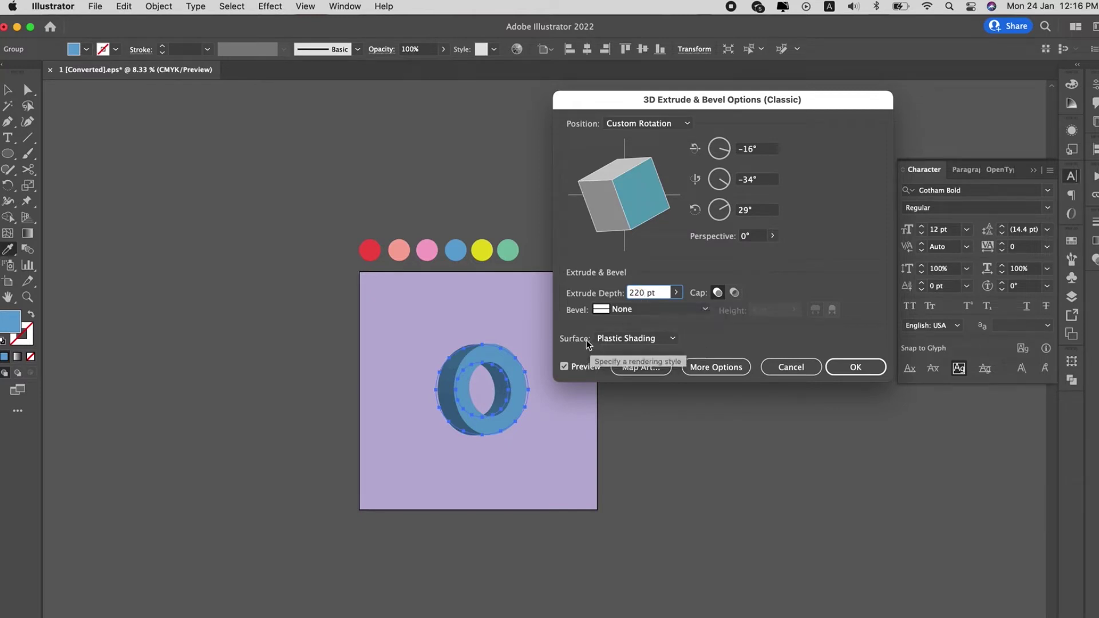
{"action": "left_click", "coordinate": [718, 293]}
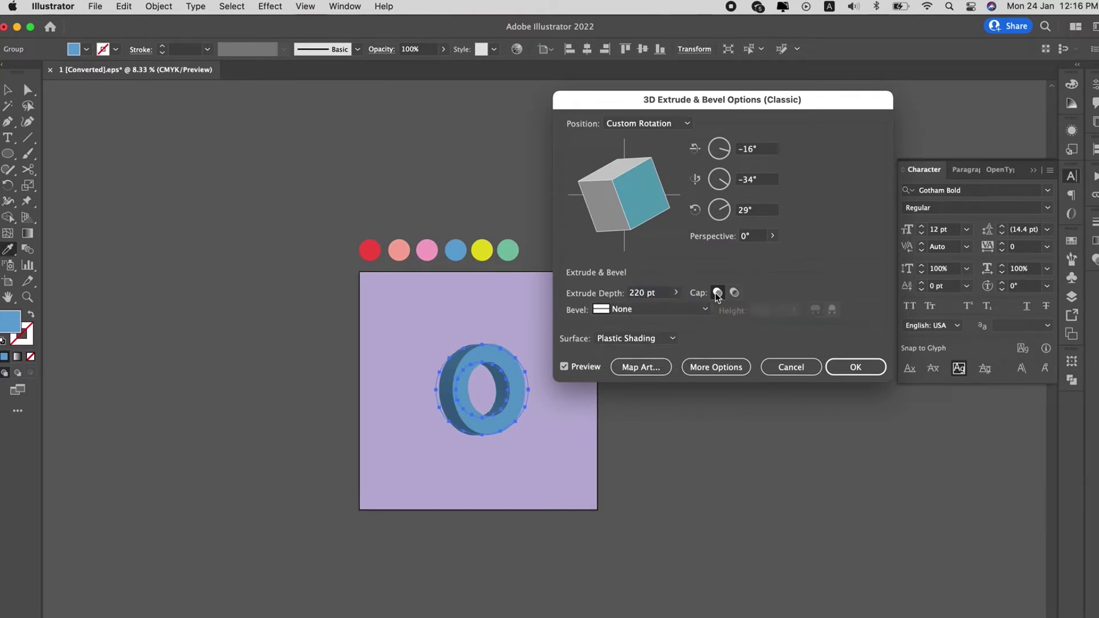
Apply the 3D extrusion, scale the ring up, and centre it on the artboard
{"action": "left_click", "coordinate": [855, 367]}
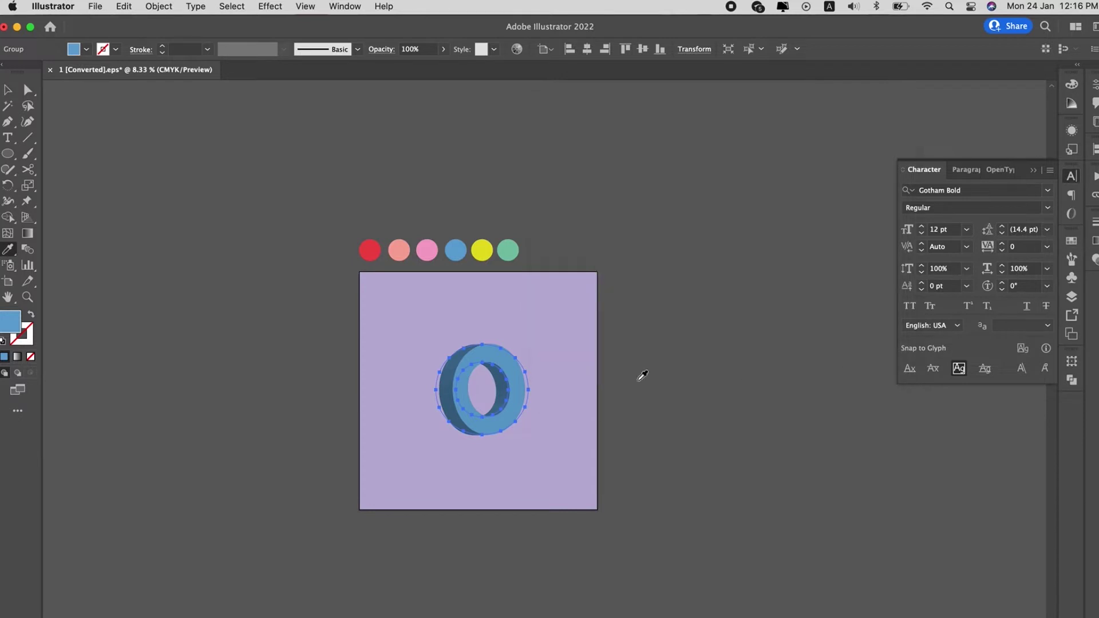
{"action": "key", "text": "v"}
{"action": "left_click_drag", "start_coordinate": [528, 345], "coordinate": [541, 318]}
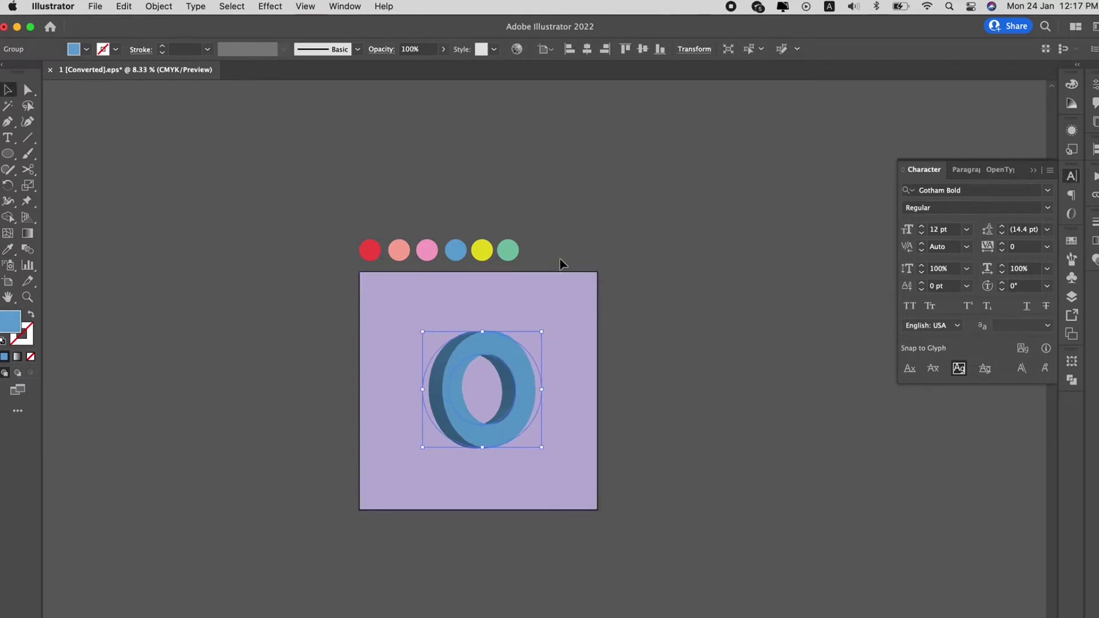
{"action": "left_click", "coordinate": [590, 51]}
{"action": "left_click", "coordinate": [642, 49]}
{"action": "left_click", "coordinate": [642, 286]}
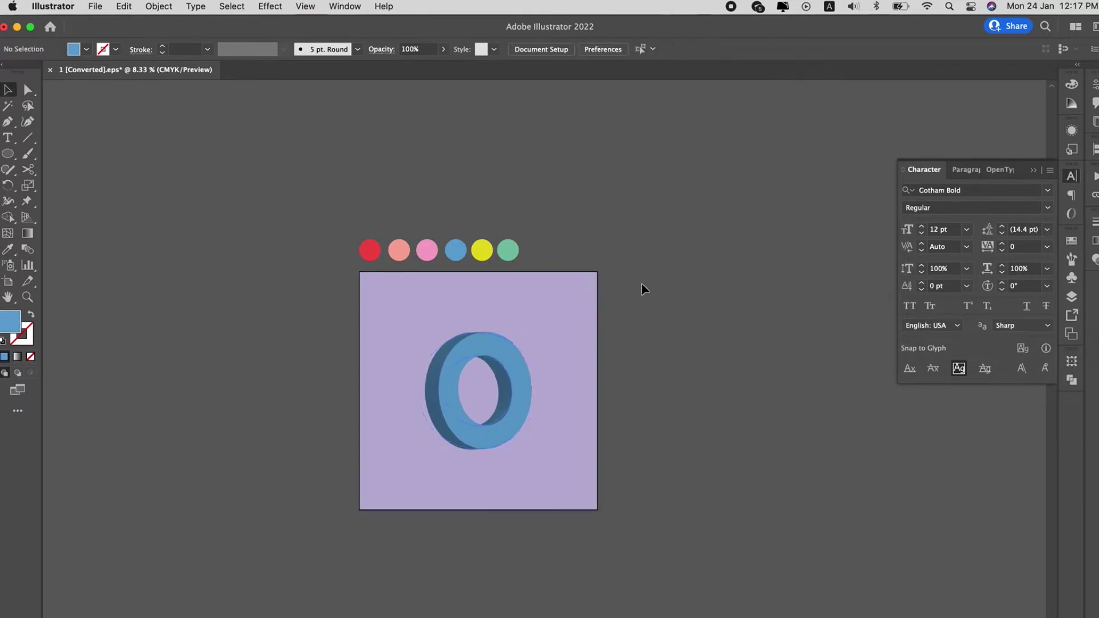
{"action": "left_click", "coordinate": [513, 371]}
Expand the ring's appearance and isolate down to the left side clip group
{"action": "left_click", "coordinate": [159, 6]}
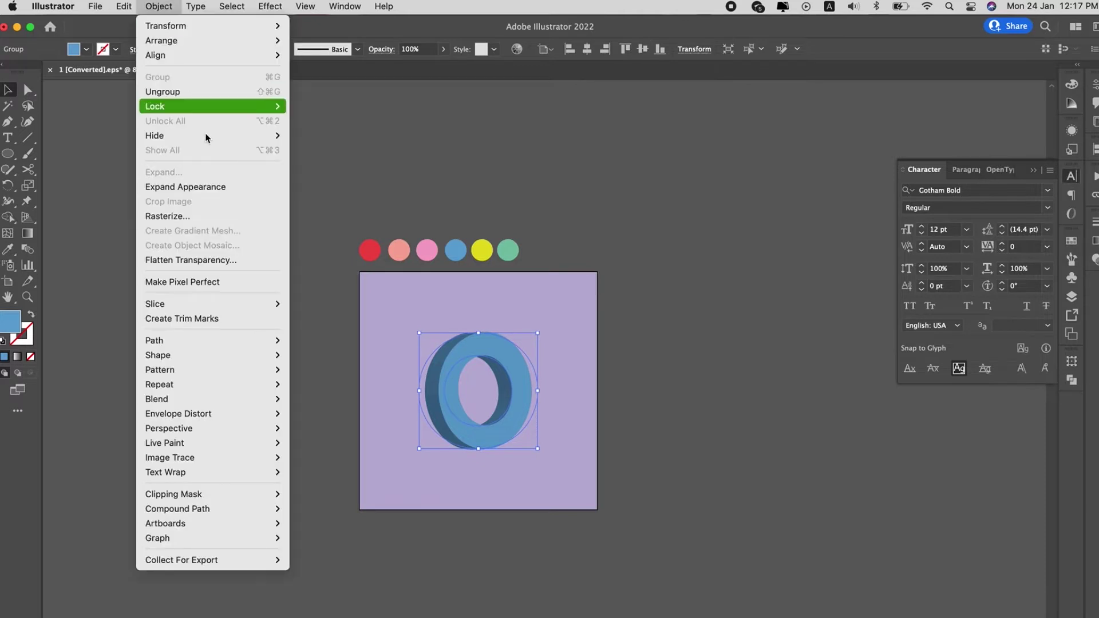
{"action": "left_click", "coordinate": [207, 187]}
{"action": "left_click", "coordinate": [458, 200]}
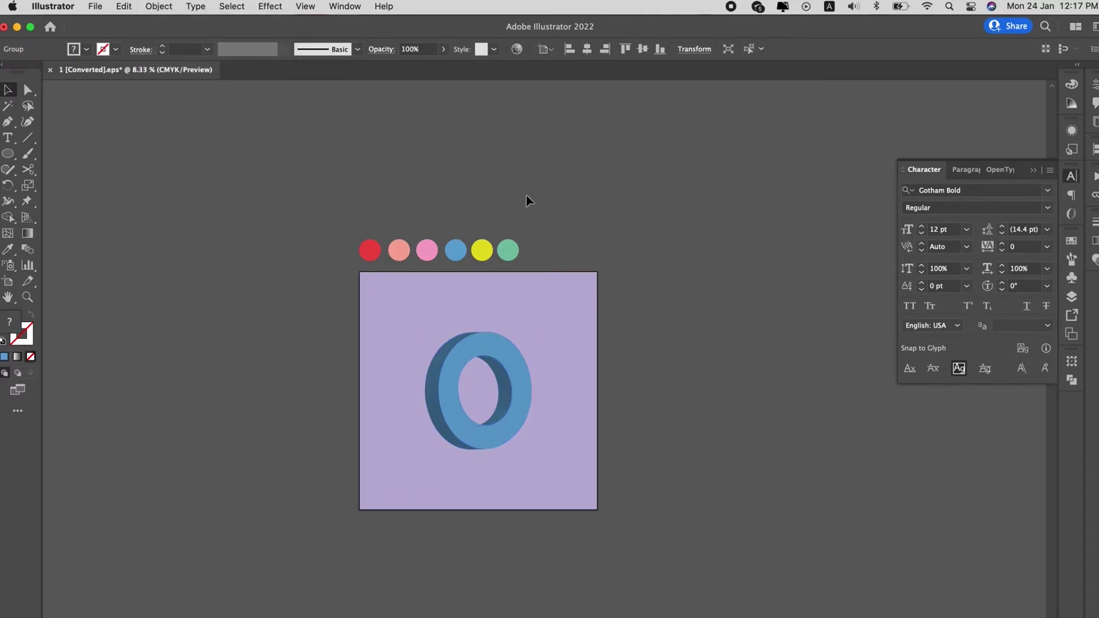
{"action": "key", "text": "a"}
{"action": "left_click", "coordinate": [526, 414]}
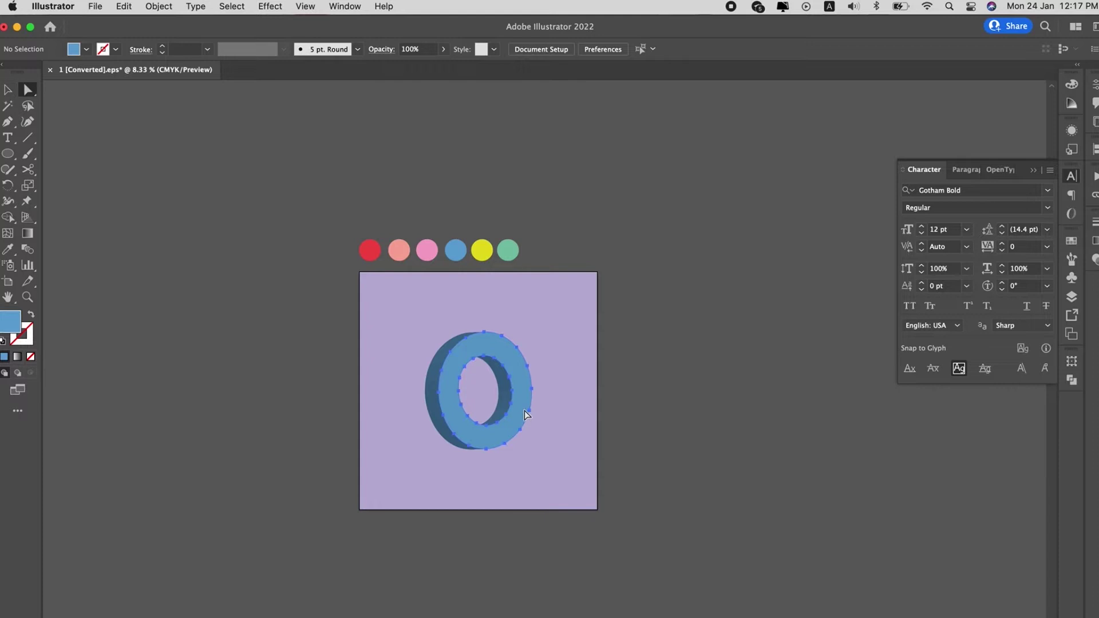
{"action": "key", "text": "v"}
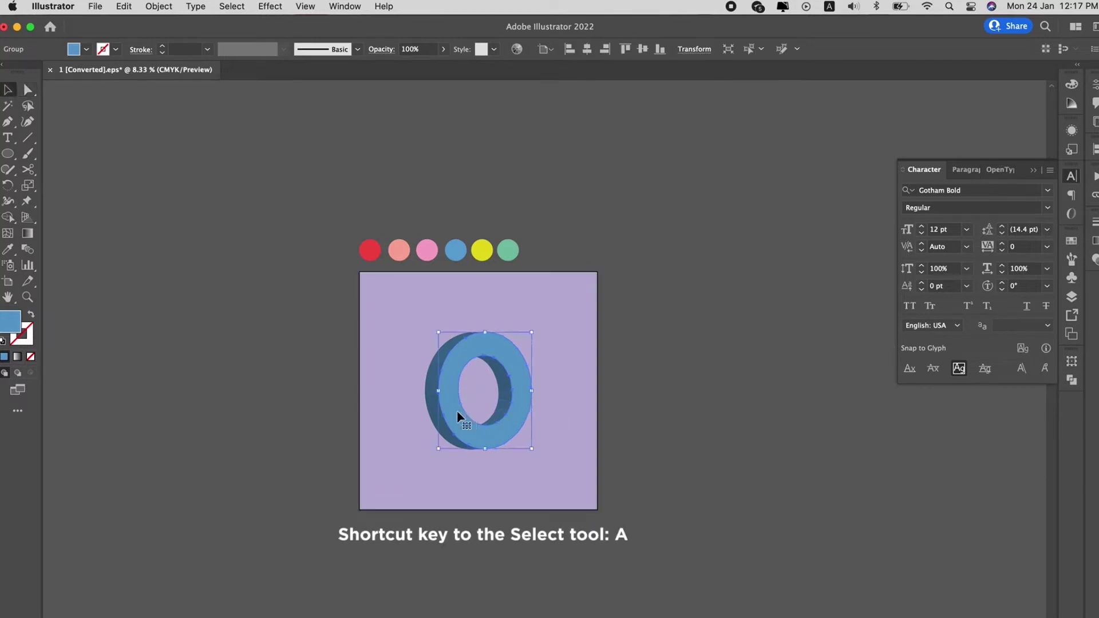
{"action": "double_click", "coordinate": [433, 417]}
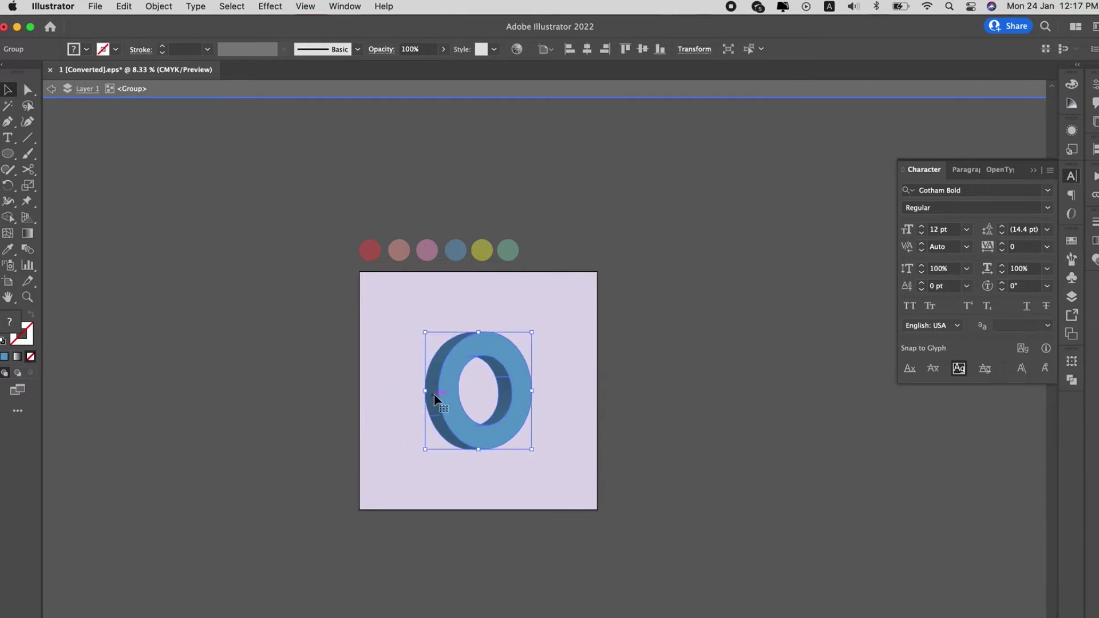
{"action": "double_click", "coordinate": [435, 398]}
{"action": "left_click", "coordinate": [435, 396]}
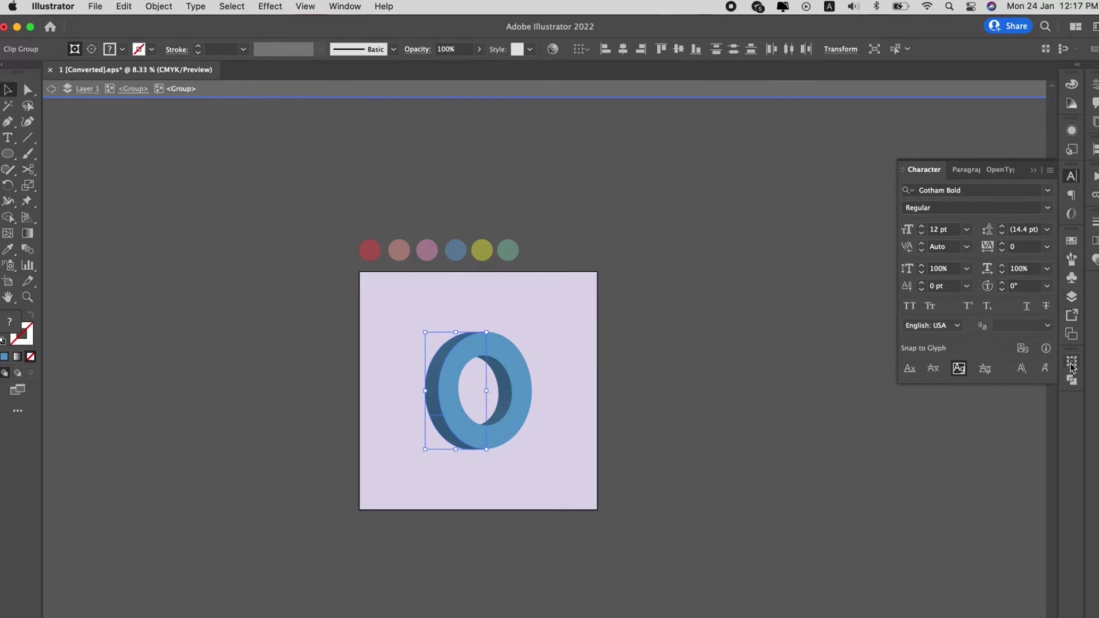
Unite the ring's left side pieces into one path with Pathfinder
{"action": "left_click", "coordinate": [1071, 381]}
{"action": "left_click", "coordinate": [910, 389]}
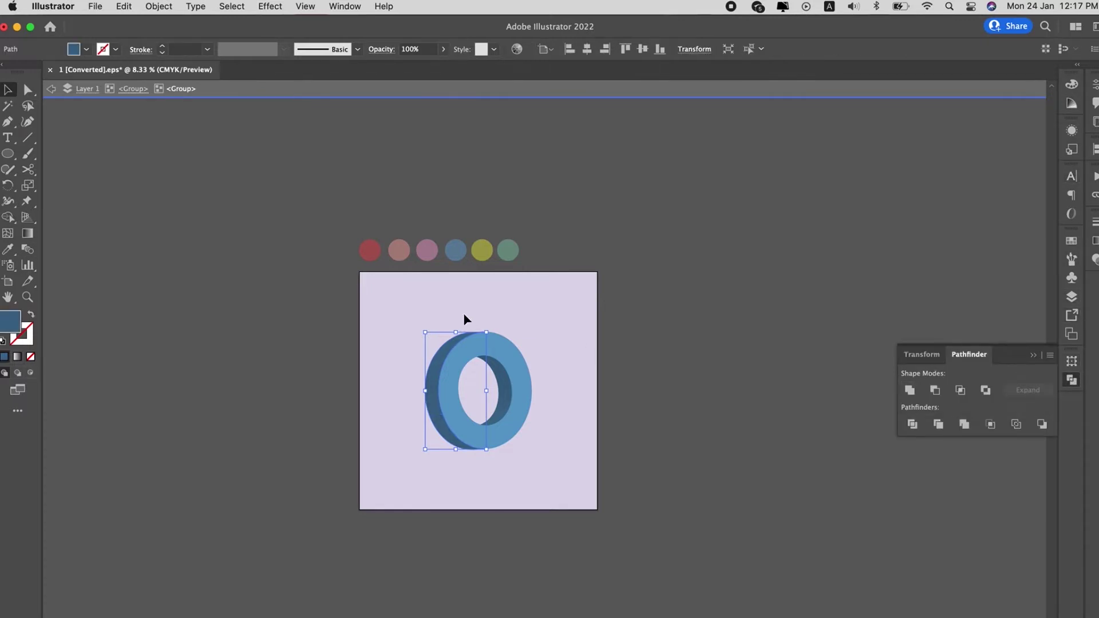
{"action": "scroll", "coordinate": [456, 343], "scroll_direction": "up", "scroll_amount": 2}
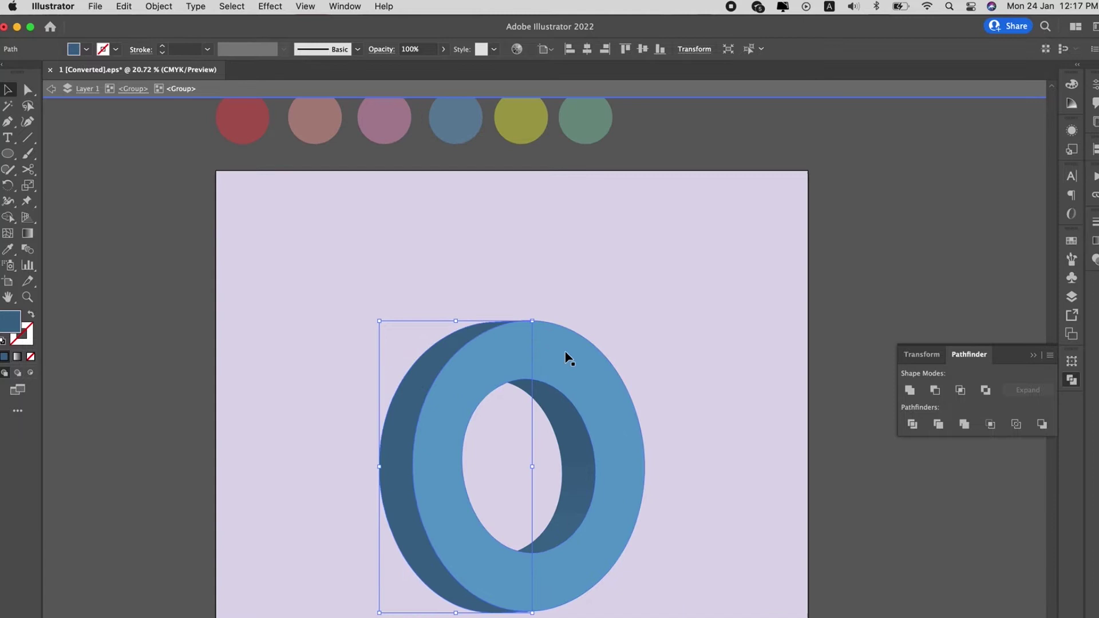
{"action": "scroll", "coordinate": [566, 358], "scroll_direction": "down", "scroll_amount": 2}
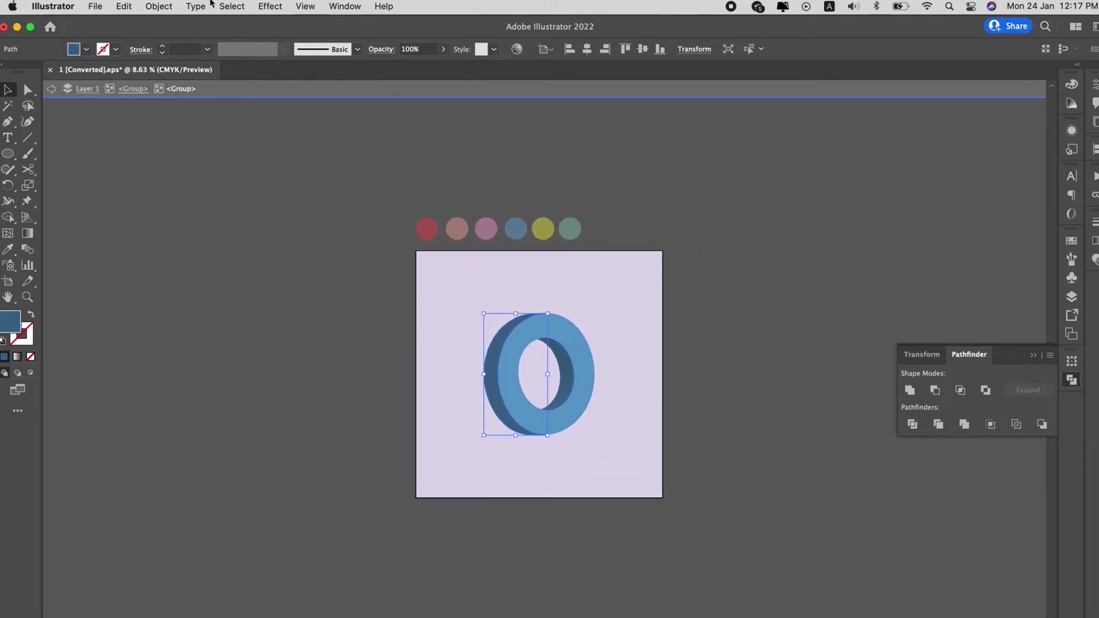
Attempt Create Gradient Mesh on the side and dismiss the too-many-points alert
{"action": "left_click", "coordinate": [158, 7]}
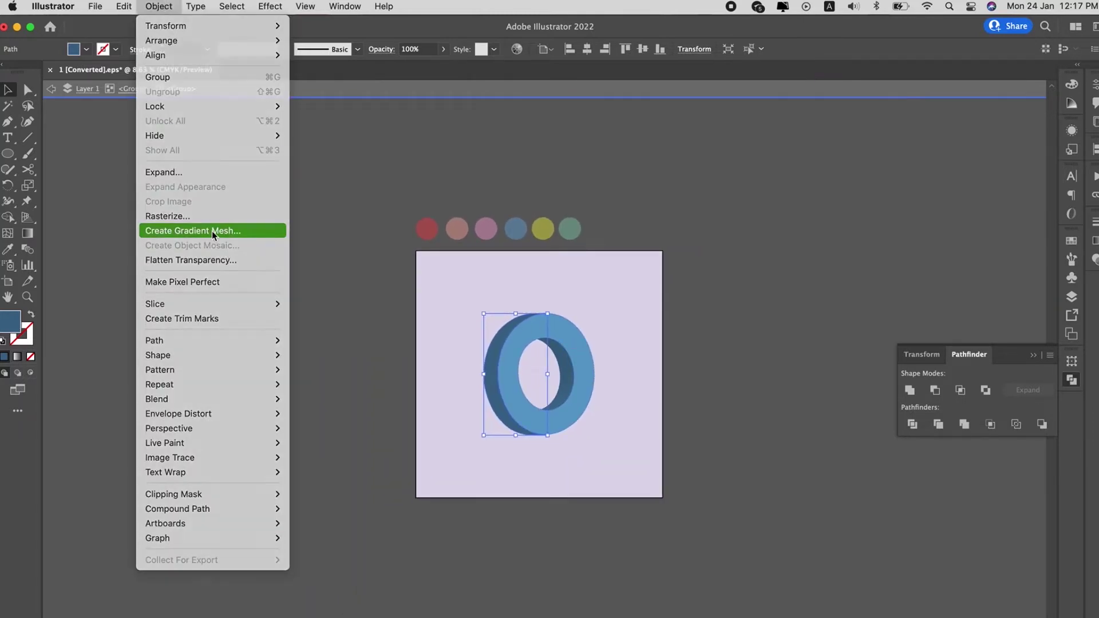
{"action": "left_click", "coordinate": [213, 231]}
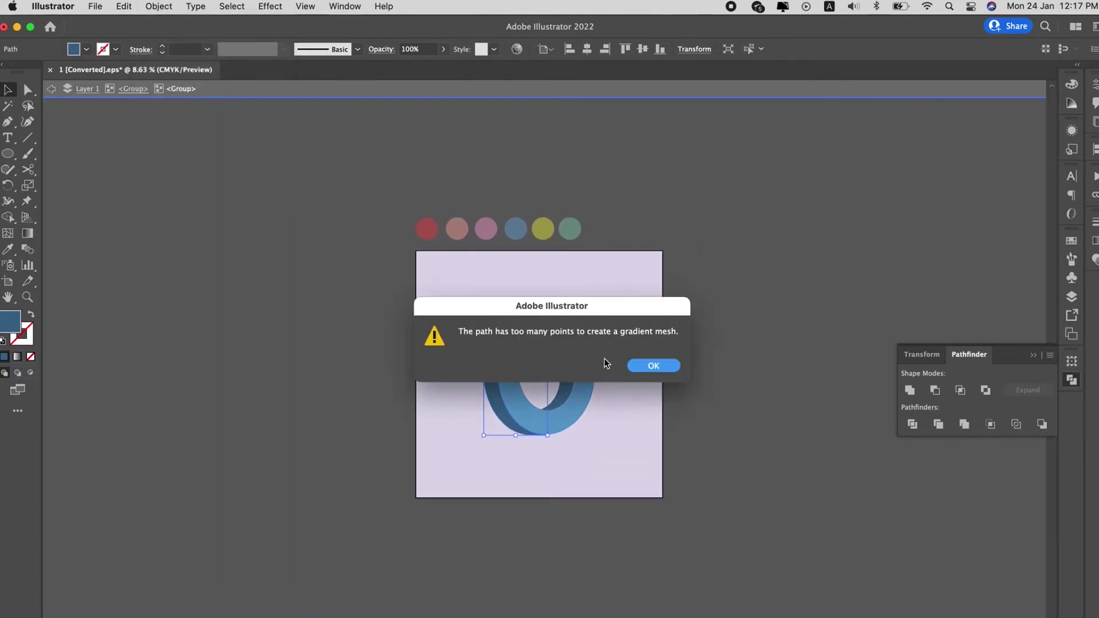
{"action": "left_click", "coordinate": [646, 367]}
{"action": "left_click", "coordinate": [636, 387]}
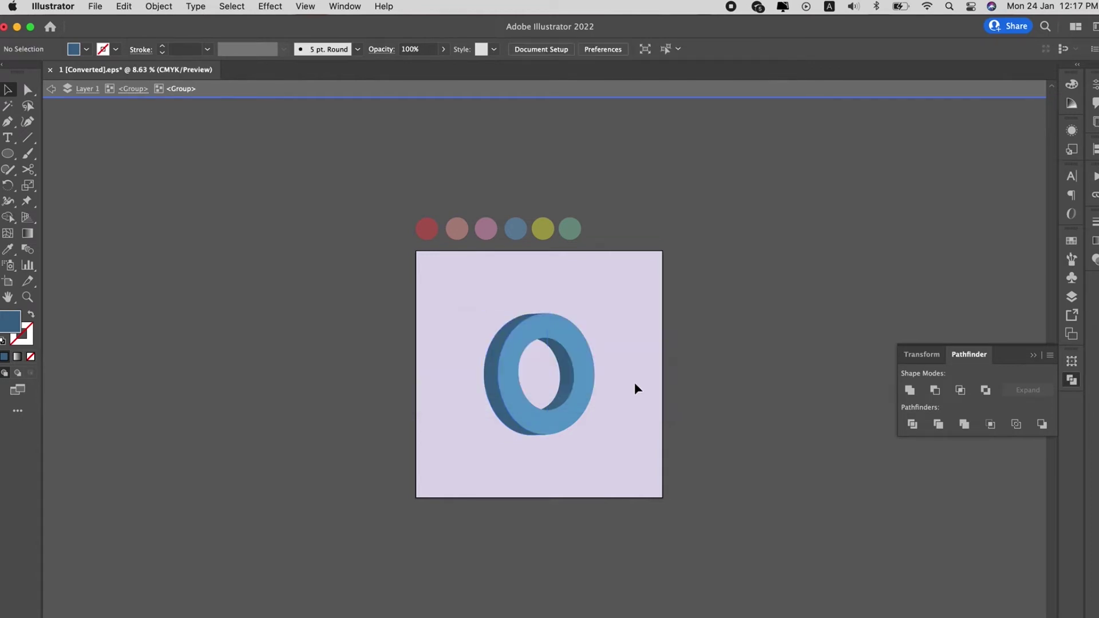
Simplify the ring's outer side path down to a handful of anchor points
{"action": "key", "text": "a"}
{"action": "left_click", "coordinate": [493, 359]}
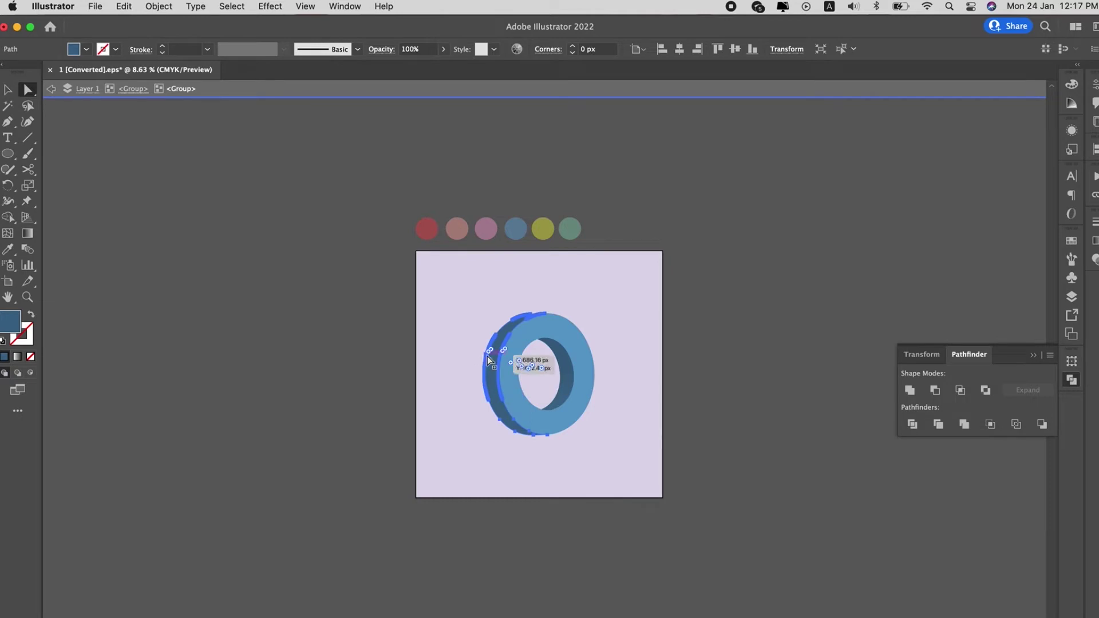
{"action": "left_click", "coordinate": [269, 6]}
{"action": "mouse_move", "coordinate": [159, 6]}
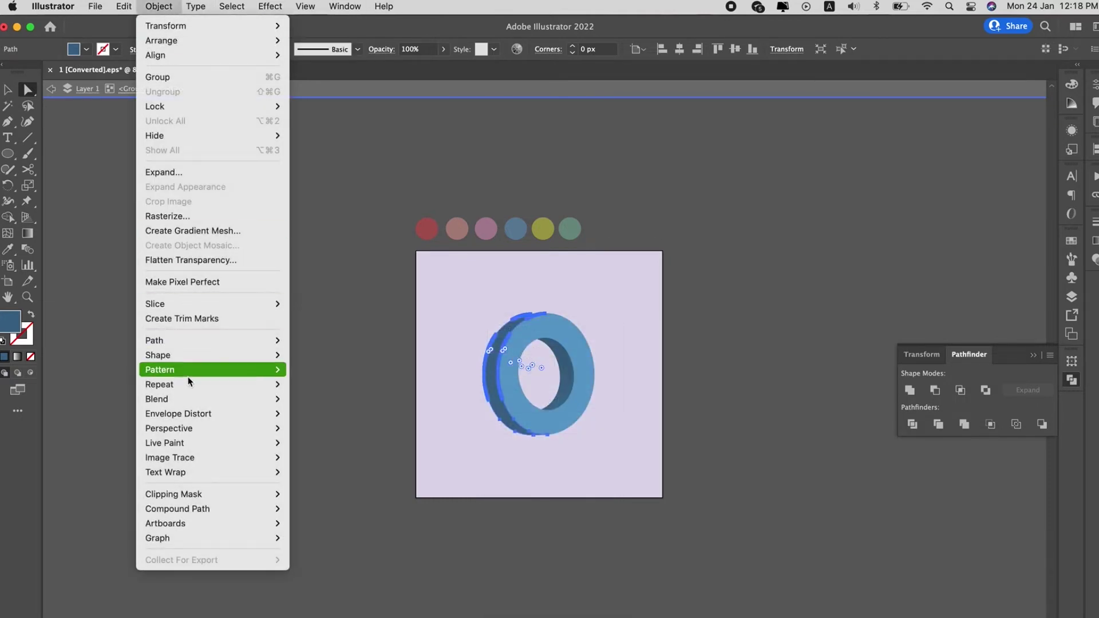
{"action": "mouse_move", "coordinate": [194, 342]}
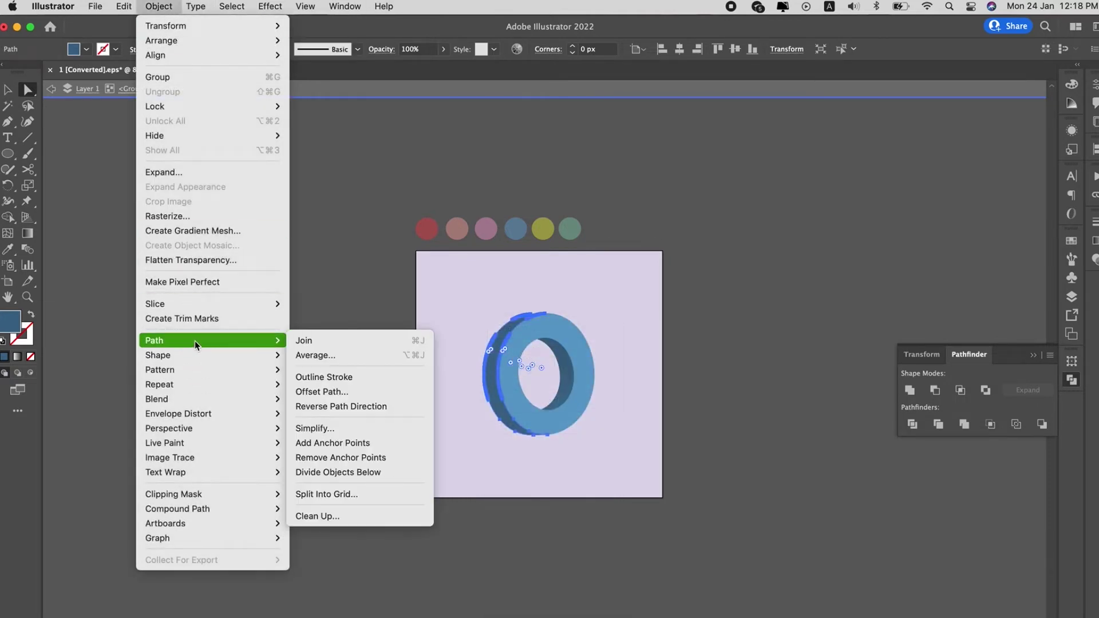
{"action": "left_click", "coordinate": [314, 428]}
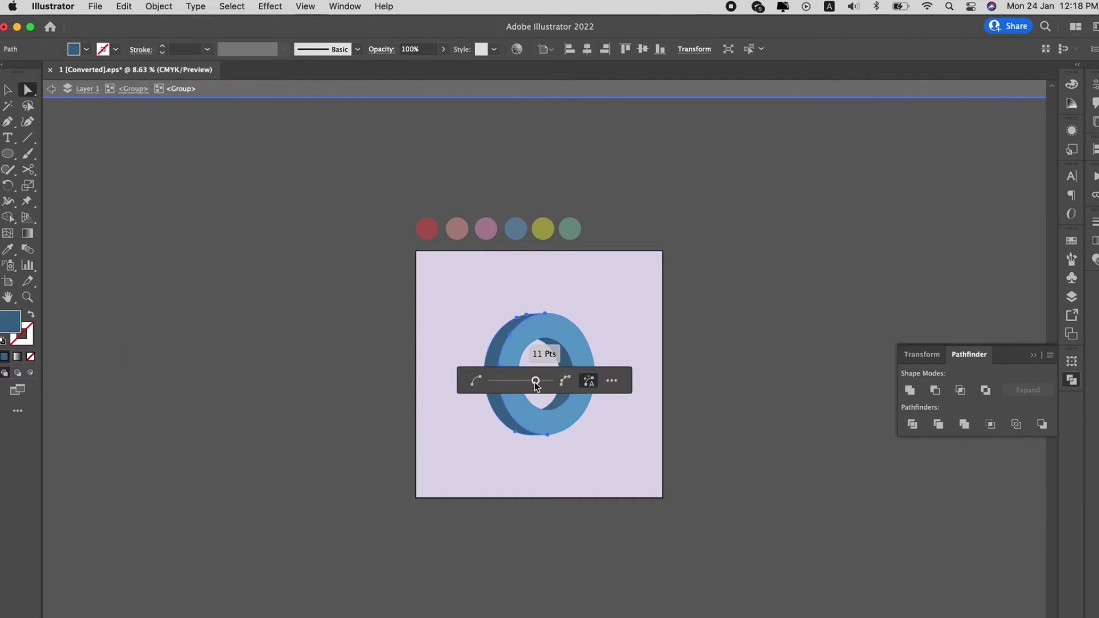
{"action": "left_click_drag", "start_coordinate": [536, 382], "coordinate": [496, 380]}
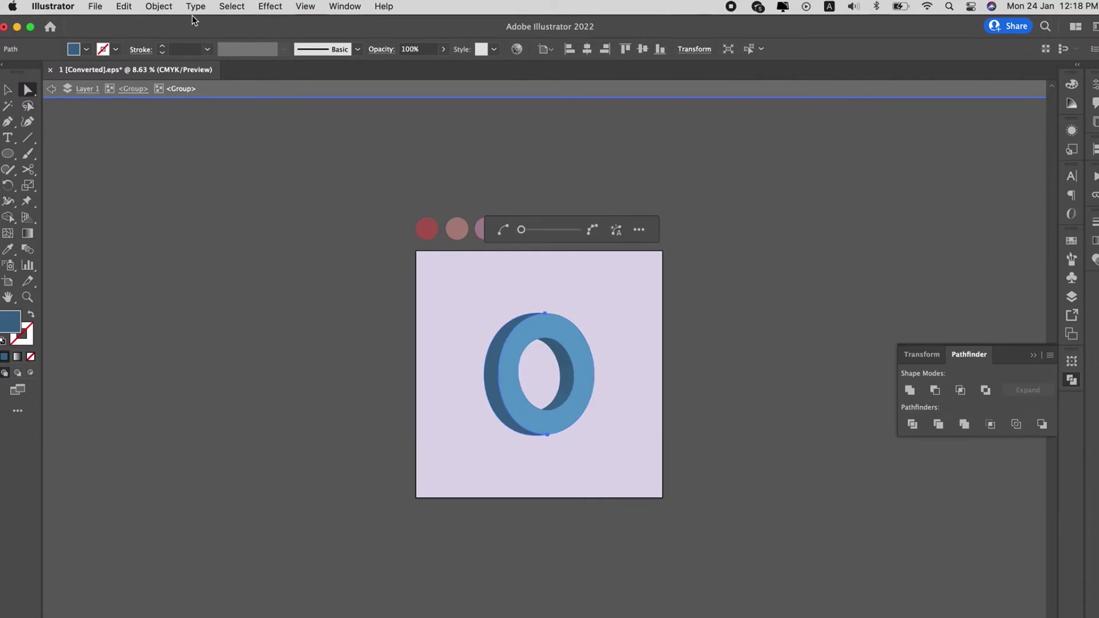
Set up a gradient mesh on the side with 3 rows, 3 columns and Flat appearance
{"action": "left_click", "coordinate": [159, 6]}
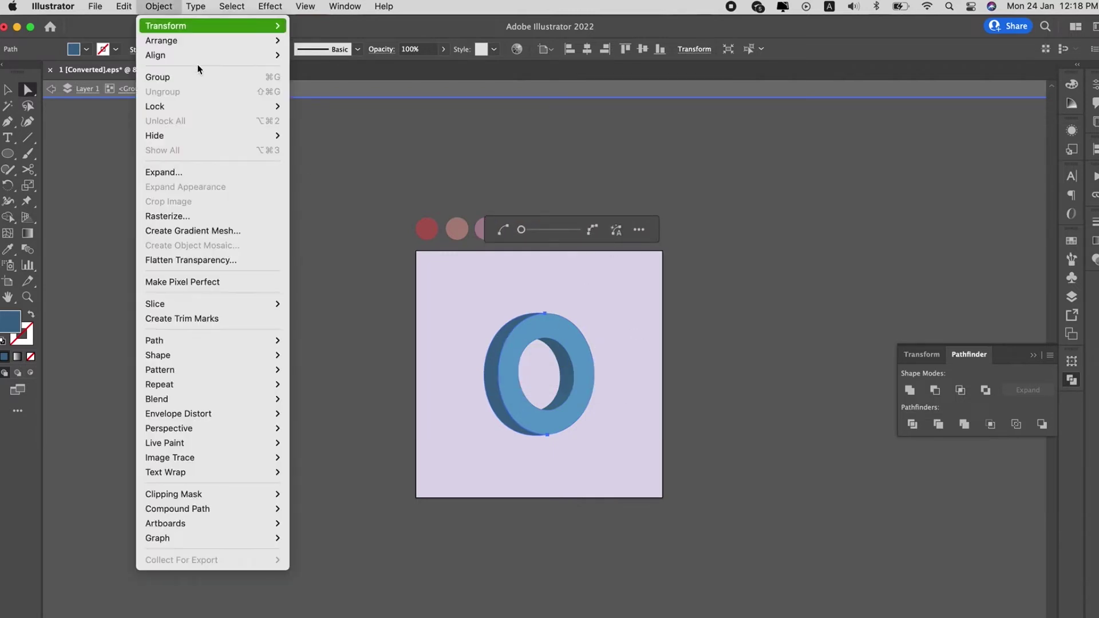
{"action": "left_click", "coordinate": [228, 231]}
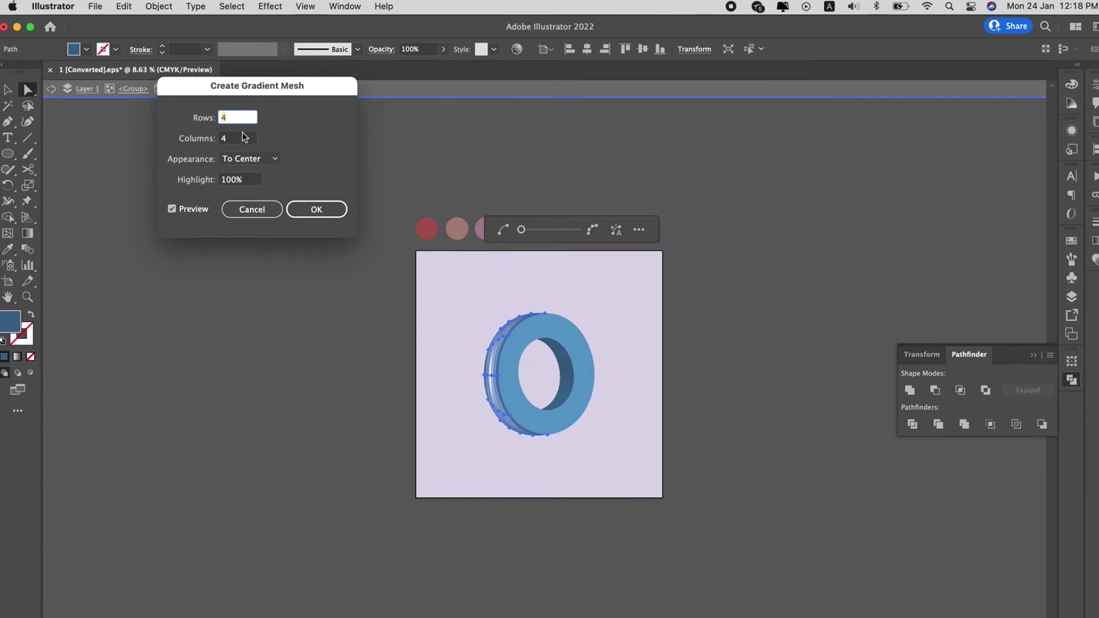
{"action": "type", "text": "3"}
{"action": "key", "text": "Tab"}
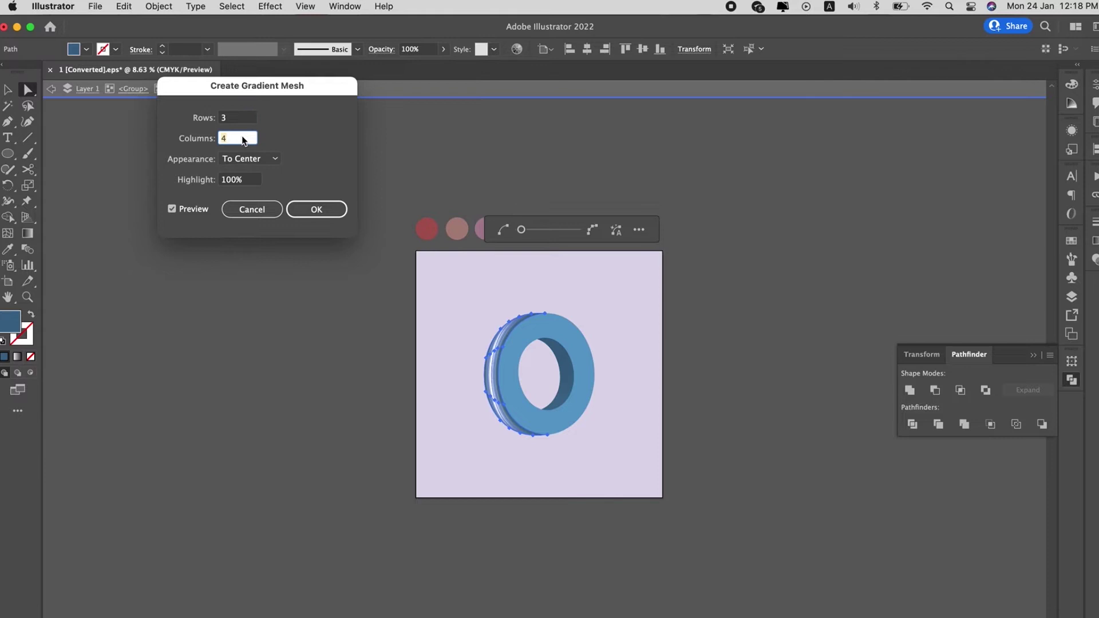
{"action": "type", "text": "3"}
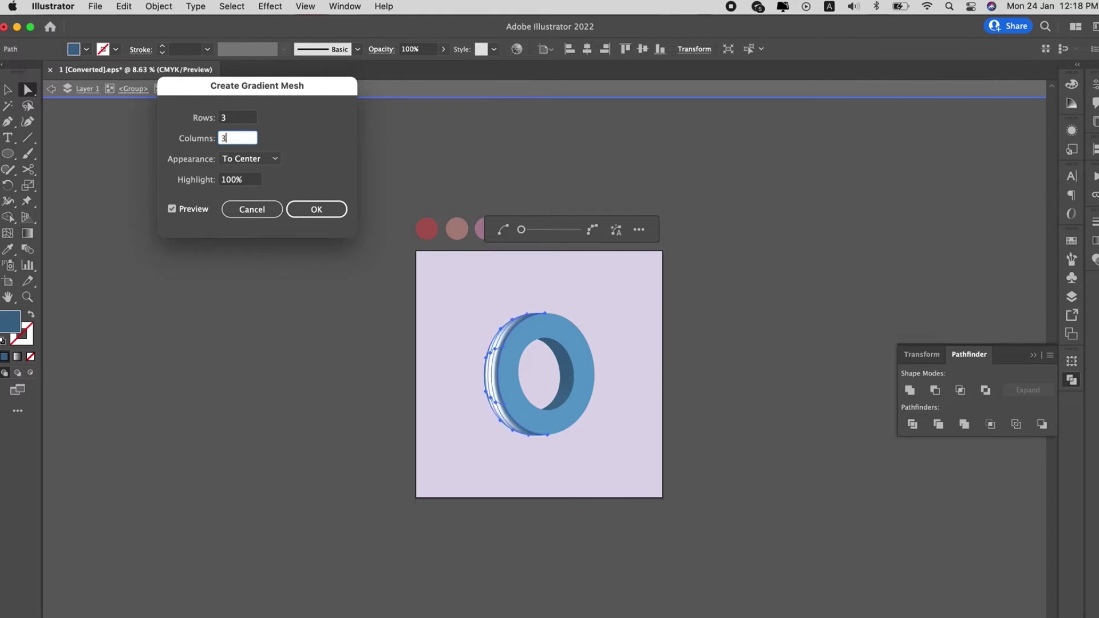
{"action": "left_click", "coordinate": [261, 169]}
{"action": "left_click", "coordinate": [258, 167]}
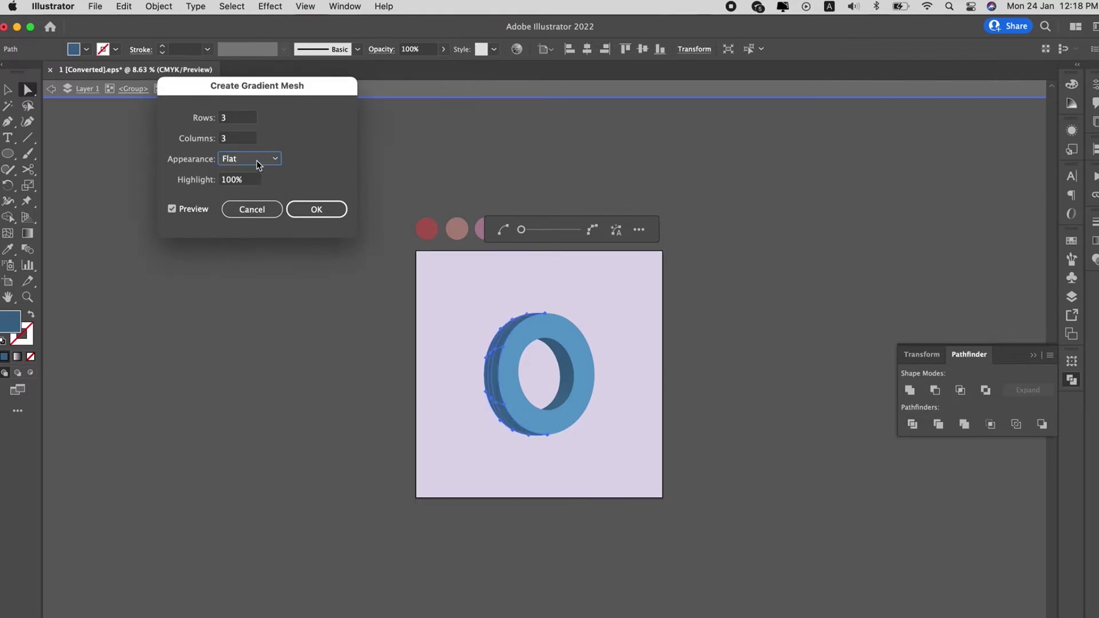
{"action": "left_click", "coordinate": [259, 166]}
{"action": "left_click", "coordinate": [256, 203]}
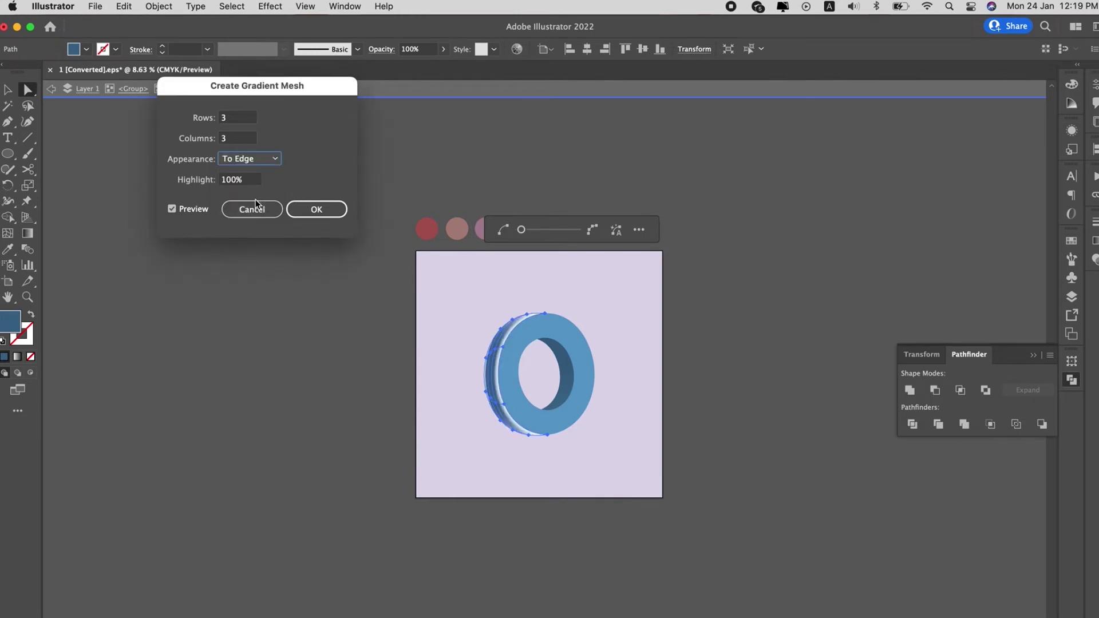
{"action": "left_click", "coordinate": [251, 165]}
{"action": "left_click", "coordinate": [255, 171]}
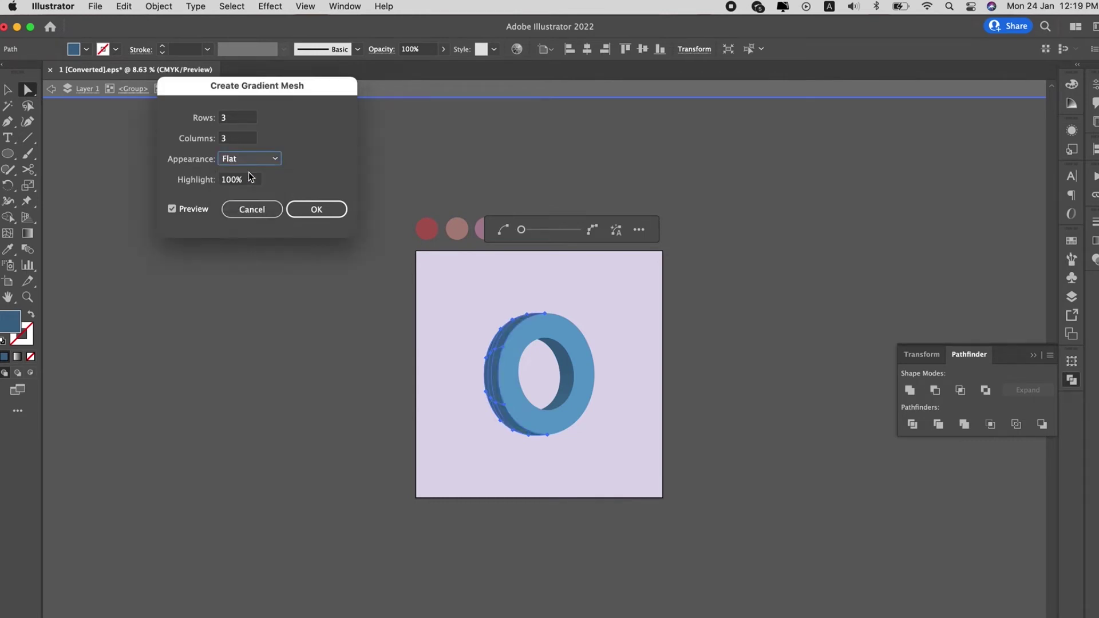
Apply the 3×3 mesh and colour an outer side mesh point yellow
{"action": "left_click", "coordinate": [316, 209]}
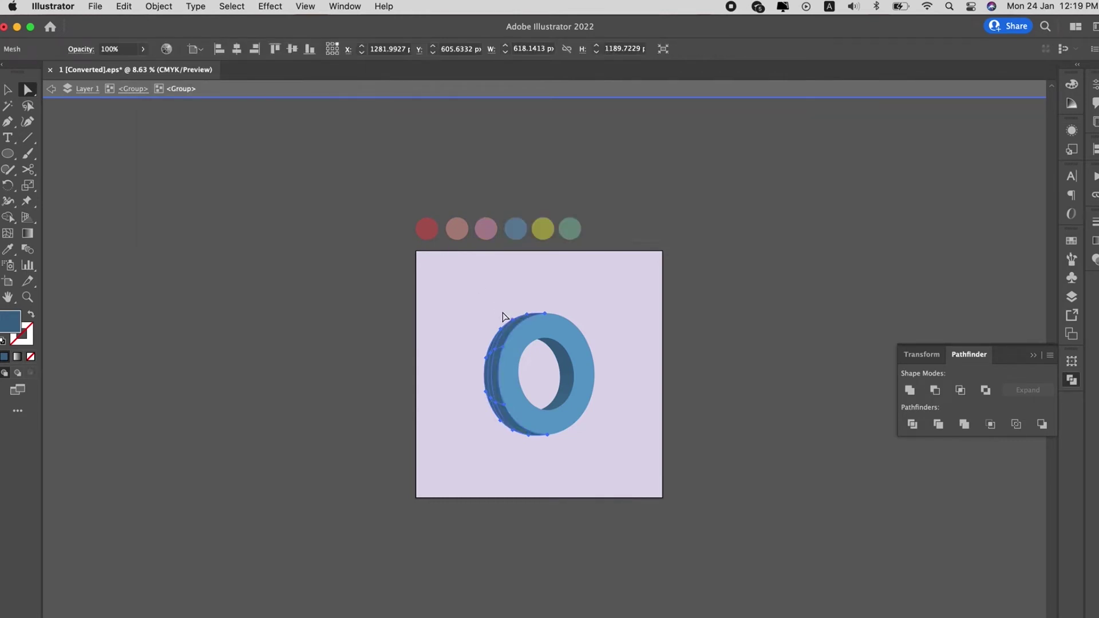
{"action": "scroll", "coordinate": [495, 350], "scroll_direction": "up", "scroll_amount": 3}
{"action": "left_click", "coordinate": [495, 352]}
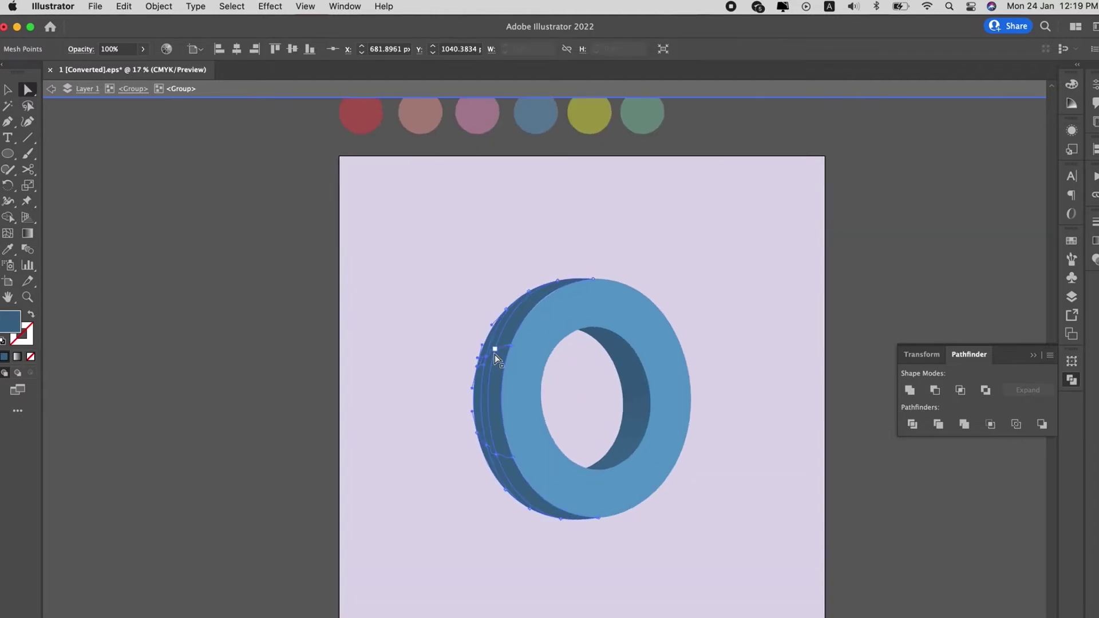
{"action": "scroll", "coordinate": [494, 353], "scroll_direction": "down", "scroll_amount": 1}
{"action": "key", "text": "i"}
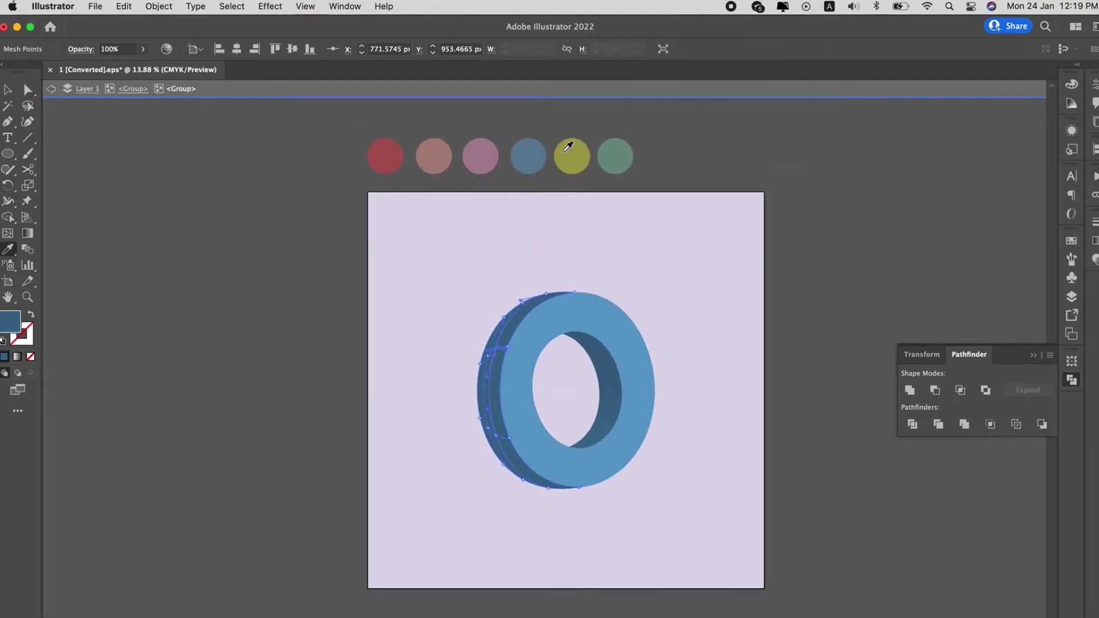
{"action": "left_click", "coordinate": [574, 147]}
Colour further side mesh points pink and salmon
{"action": "key", "text": "a"}
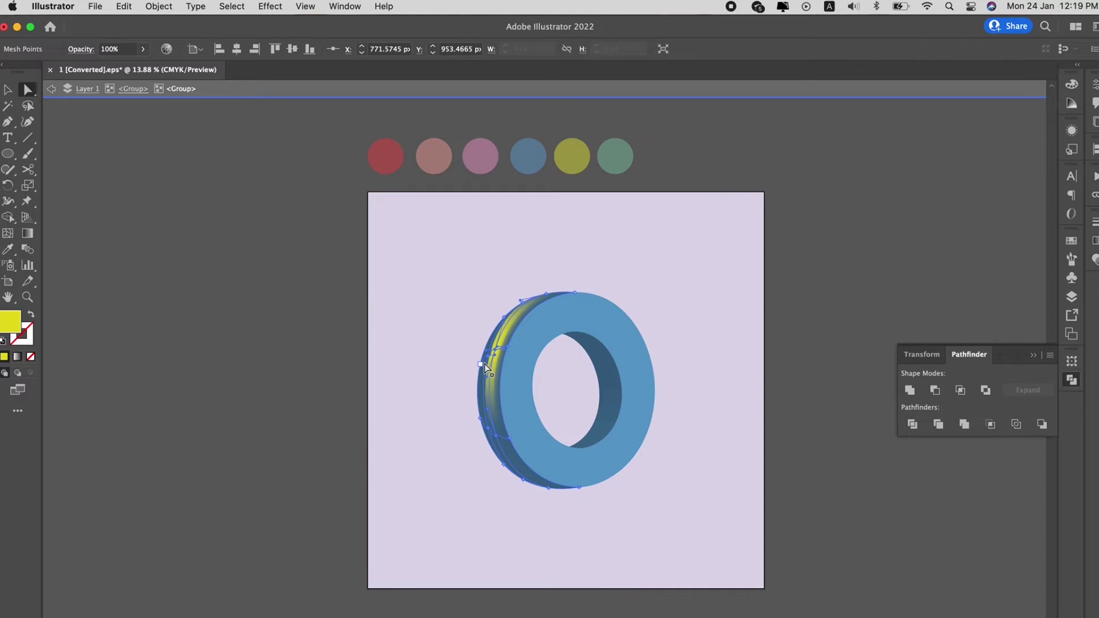
{"action": "left_click", "coordinate": [490, 430], "text": "shift"}
{"action": "key", "text": "i"}
{"action": "left_click", "coordinate": [471, 166]}
{"action": "key", "text": "a"}
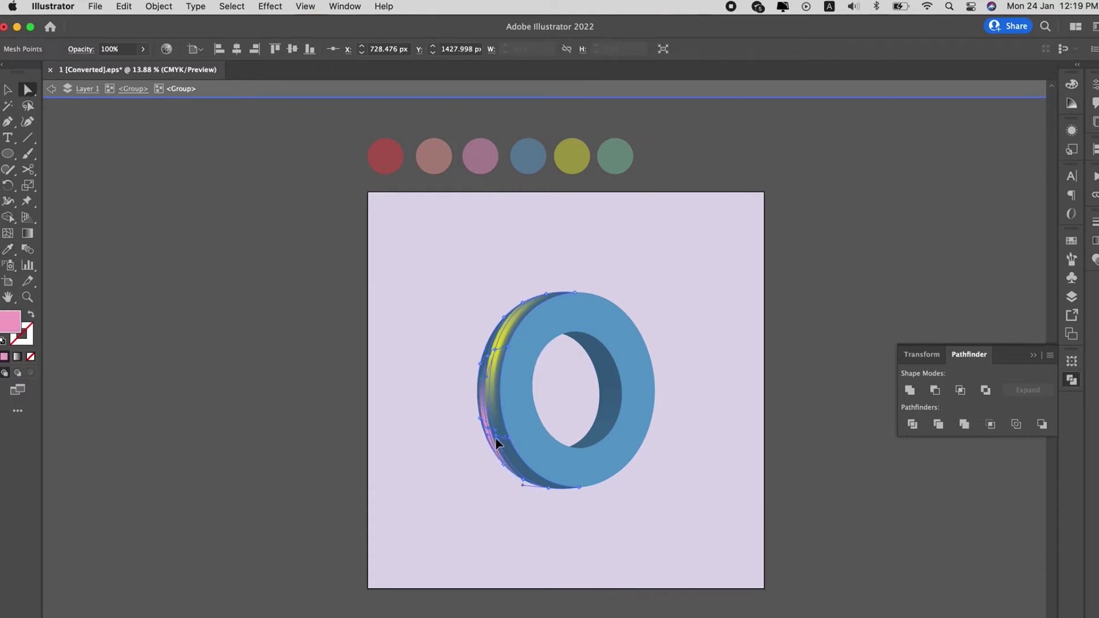
{"action": "left_click", "coordinate": [496, 437]}
{"action": "key", "text": "i"}
{"action": "left_click", "coordinate": [433, 157]}
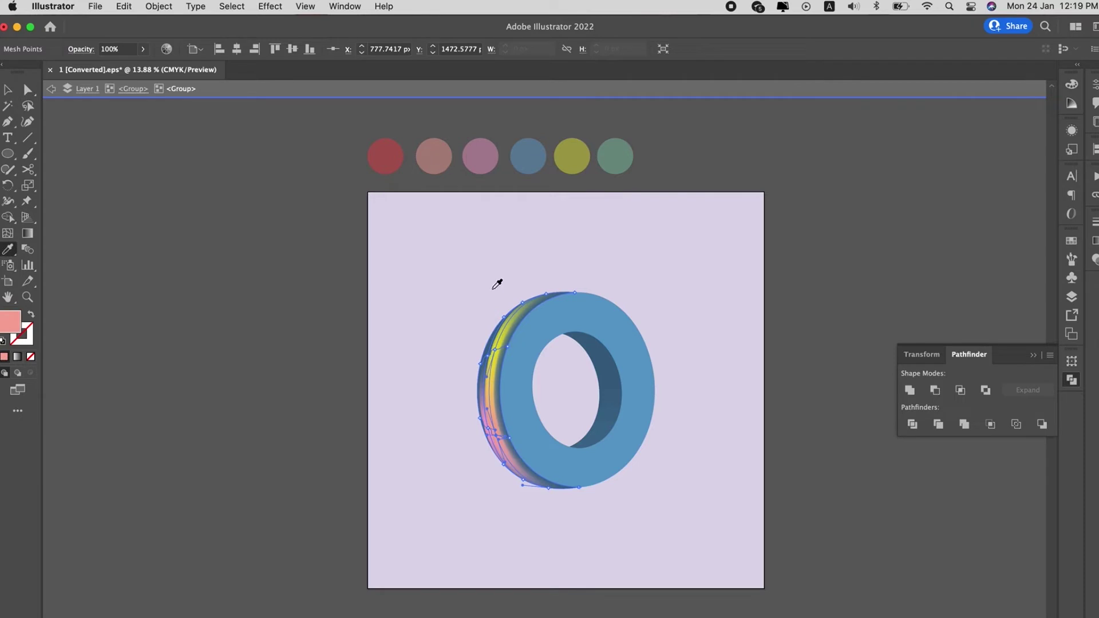
{"action": "key", "text": "a"}
{"action": "left_click", "coordinate": [491, 289]}
Colour a side mesh point green and nudge it slightly along the side
{"action": "left_click", "coordinate": [494, 351]}
{"action": "scroll", "coordinate": [486, 358], "scroll_direction": "up", "scroll_amount": 3}
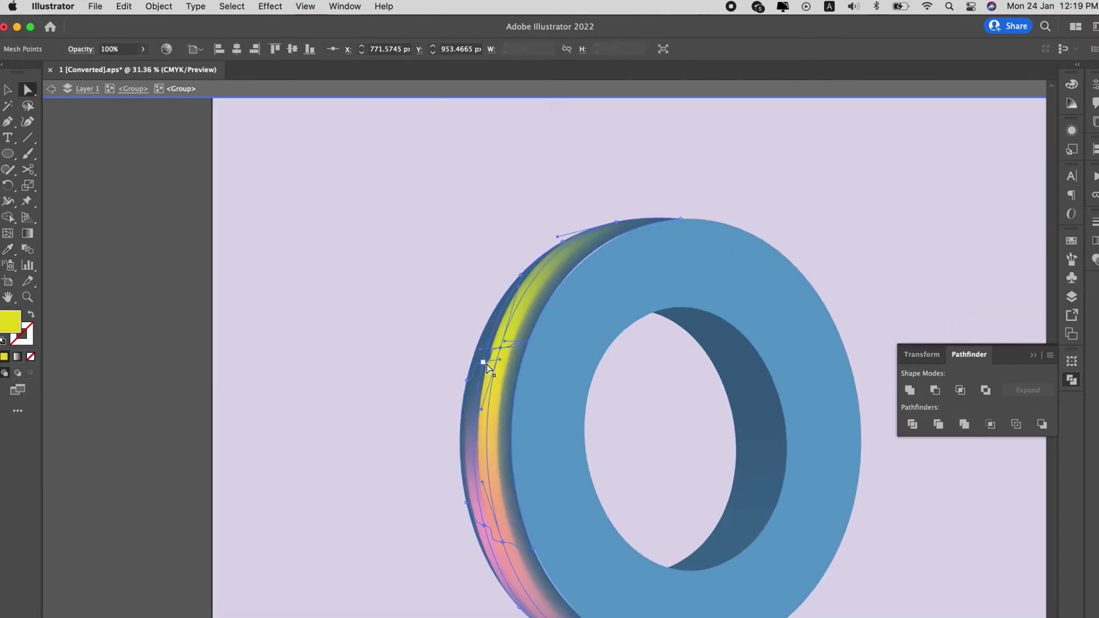
{"action": "left_click", "coordinate": [478, 362]}
{"action": "scroll", "coordinate": [475, 363], "scroll_direction": "down", "scroll_amount": 1}
{"action": "key", "text": "i"}
{"action": "left_click", "coordinate": [657, 103]}
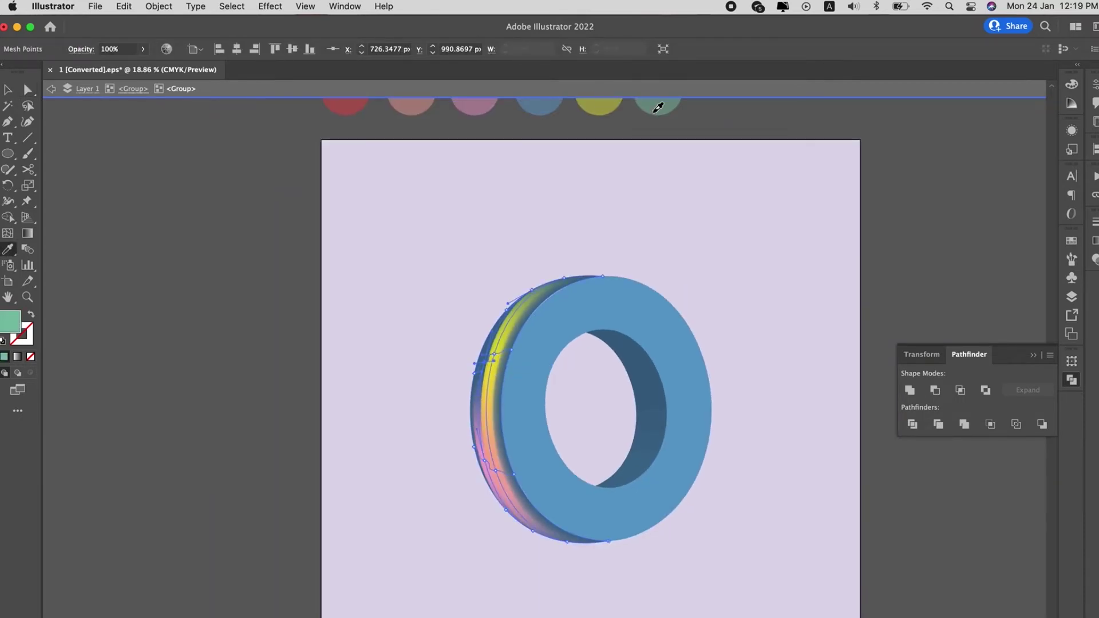
{"action": "key", "text": "a"}
{"action": "left_click_drag", "start_coordinate": [496, 359], "coordinate": [498, 355]}
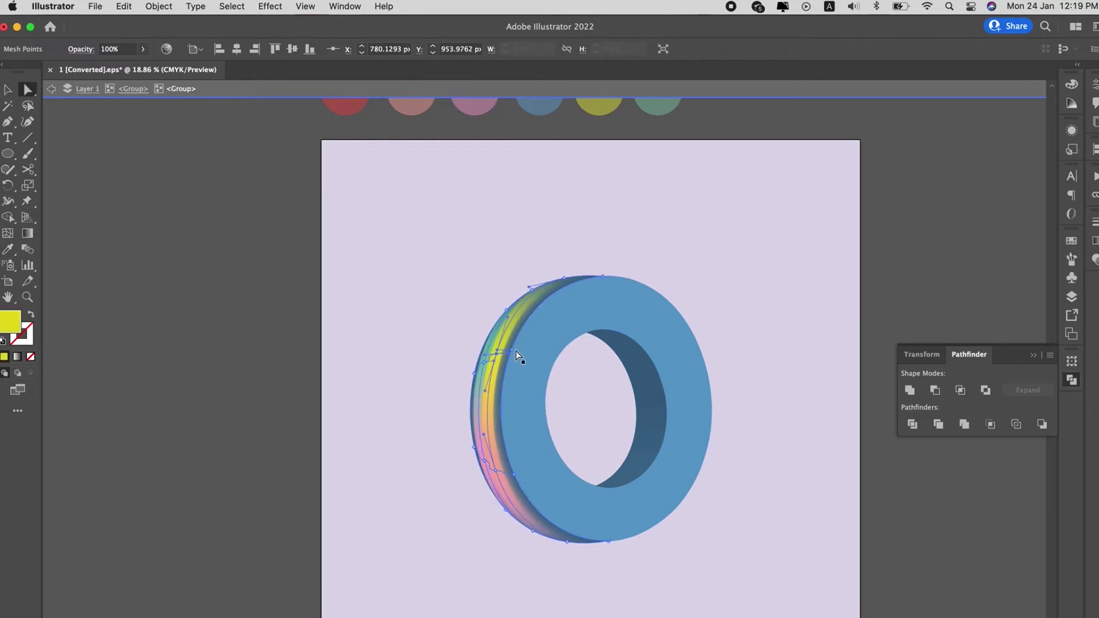
{"action": "key", "text": "super+shift+a"}
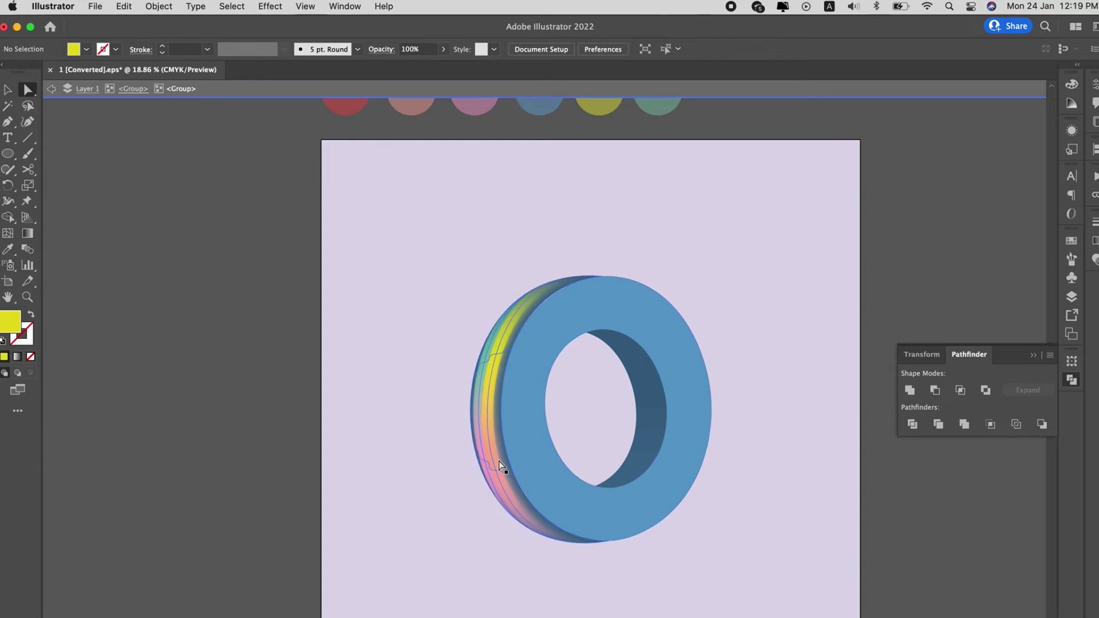
Stretch a lower mesh handle and colour that point blue
{"action": "scroll", "coordinate": [491, 466], "scroll_direction": "up", "scroll_amount": 3}
{"action": "left_click", "coordinate": [511, 486]}
{"action": "left_click_drag", "start_coordinate": [511, 486], "coordinate": [523, 487]}
{"action": "key", "text": "i"}
{"action": "left_click", "coordinate": [527, 386]}
{"action": "key", "text": "a"}
{"action": "left_click", "coordinate": [518, 282]}
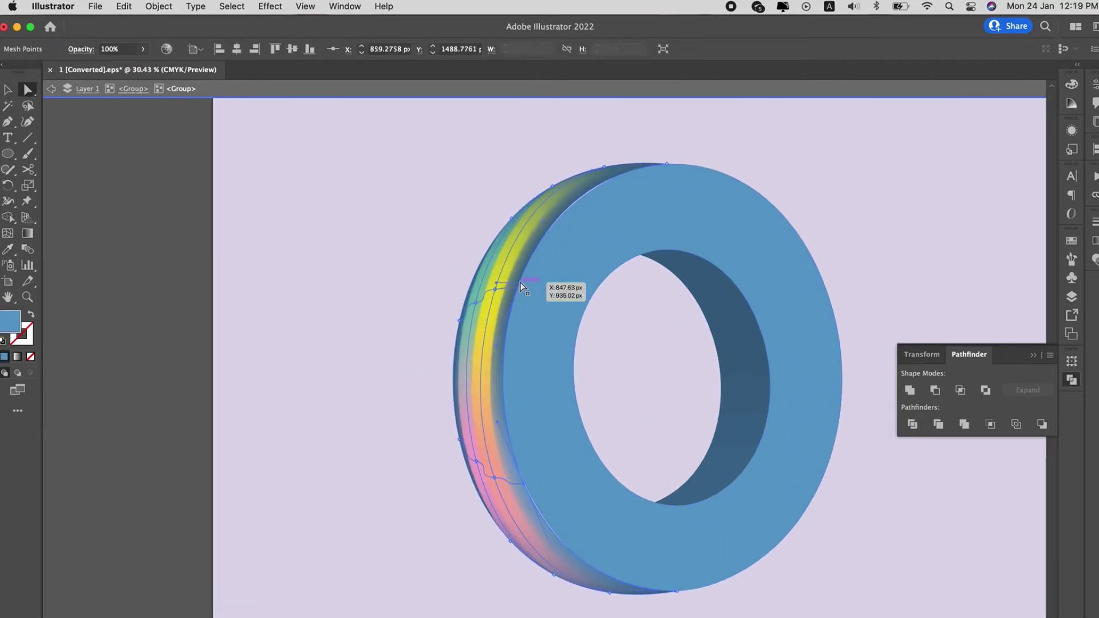
Blend the top-edge mesh point into the light blue front face
{"action": "left_click", "coordinate": [669, 164], "text": "shift"}
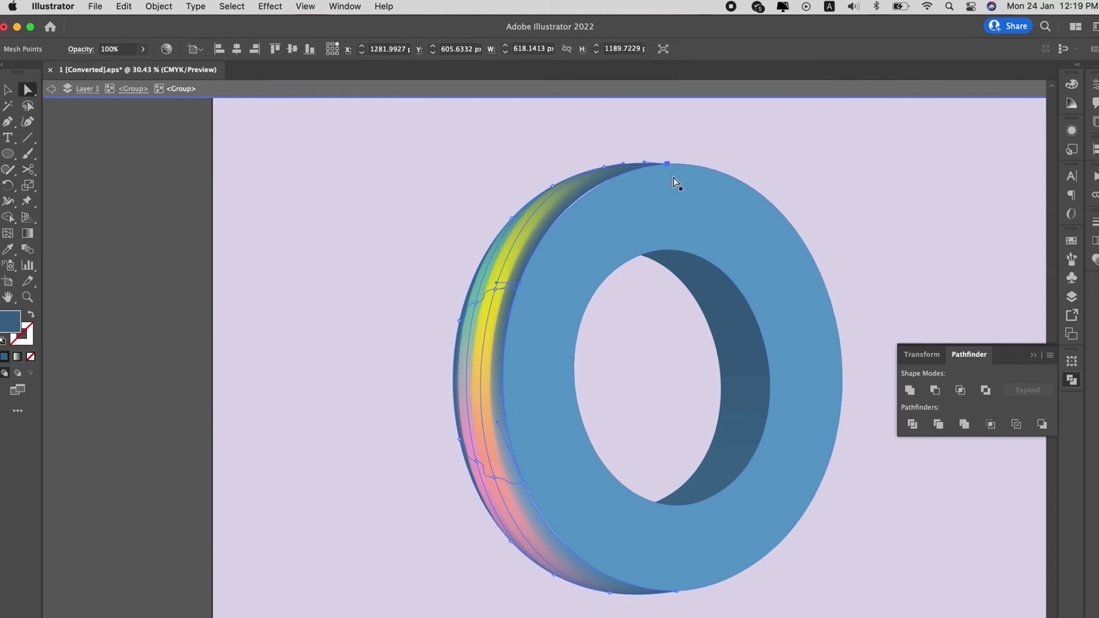
{"action": "key", "text": "i"}
{"action": "left_click", "coordinate": [686, 183]}
{"action": "key", "text": "a"}
{"action": "left_click", "coordinate": [736, 141]}
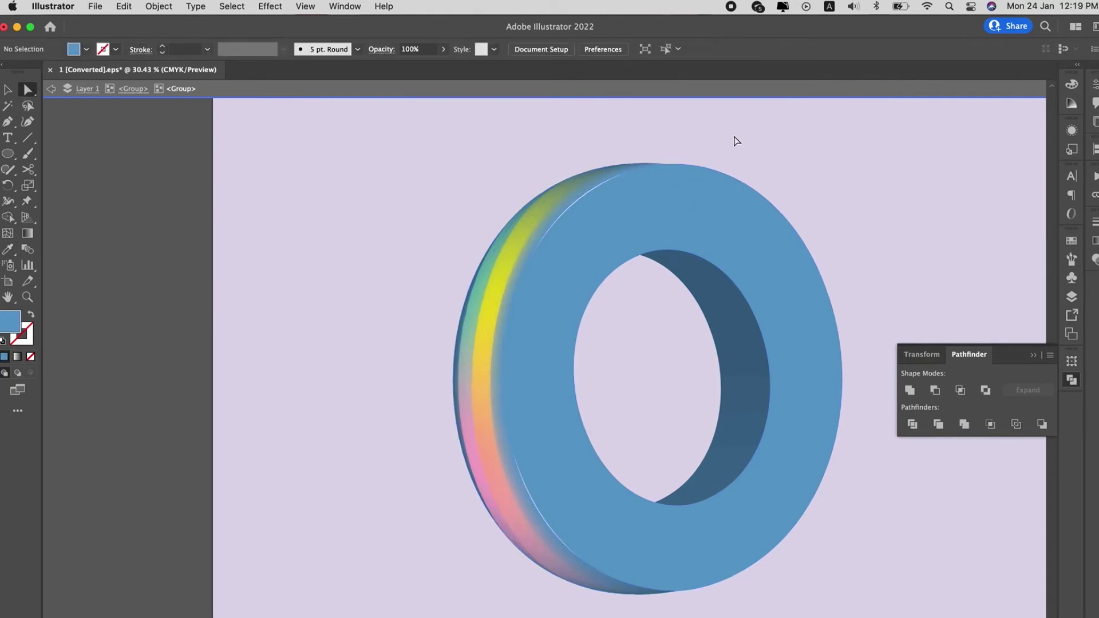
{"action": "left_click", "coordinate": [675, 190]}
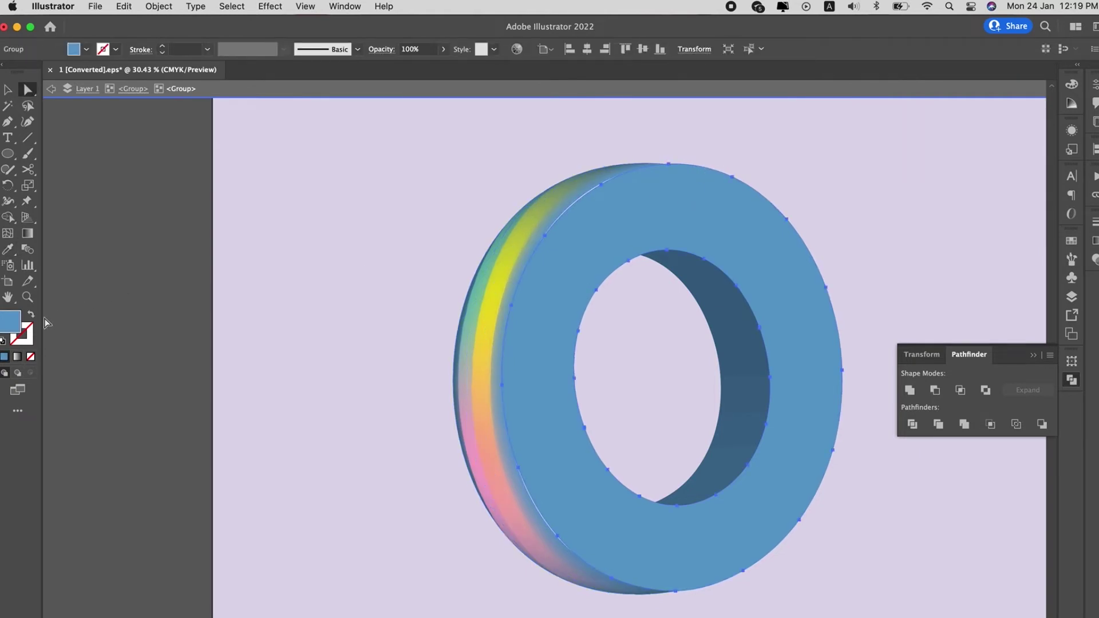
Reposition two of the side's mesh points to reshape the colour blend
{"action": "double_click", "coordinate": [18, 324]}
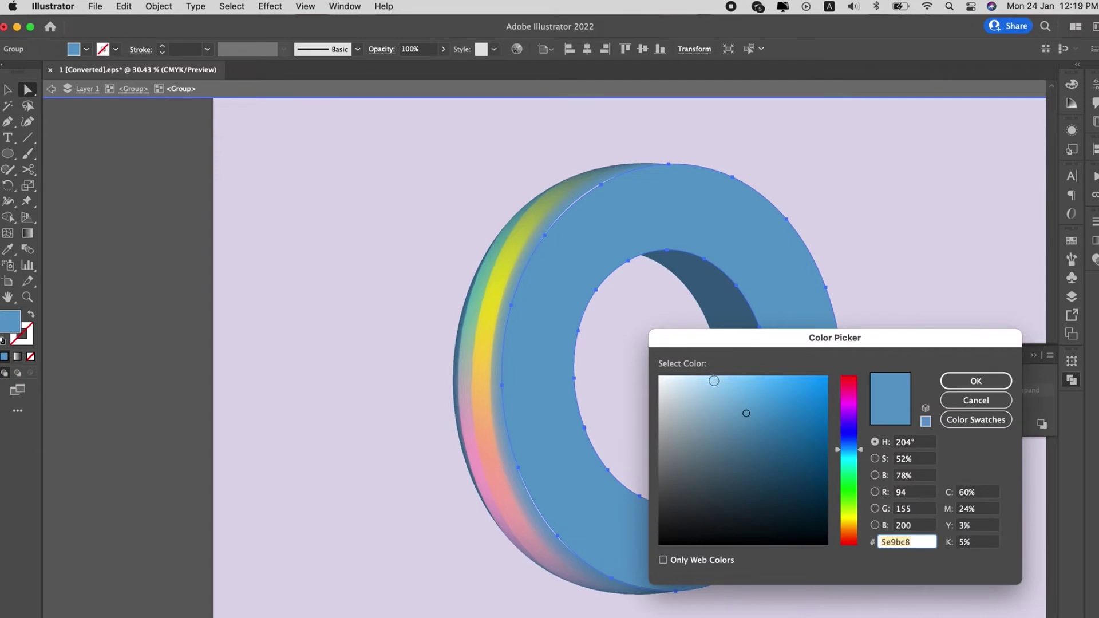
{"action": "left_click", "coordinate": [952, 378]}
{"action": "left_click", "coordinate": [544, 209]}
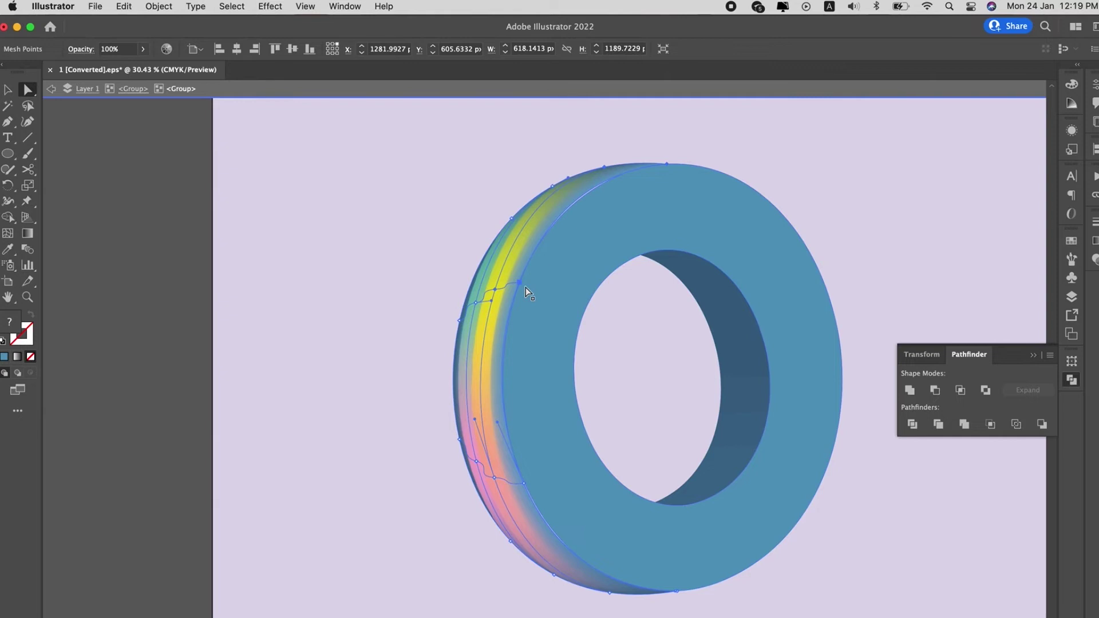
{"action": "mouse_move", "coordinate": [523, 286]}
{"action": "left_mouse_down"}
{"action": "mouse_move", "coordinate": [516, 304]}
{"action": "mouse_move", "coordinate": [518, 291]}
{"action": "left_mouse_up"}
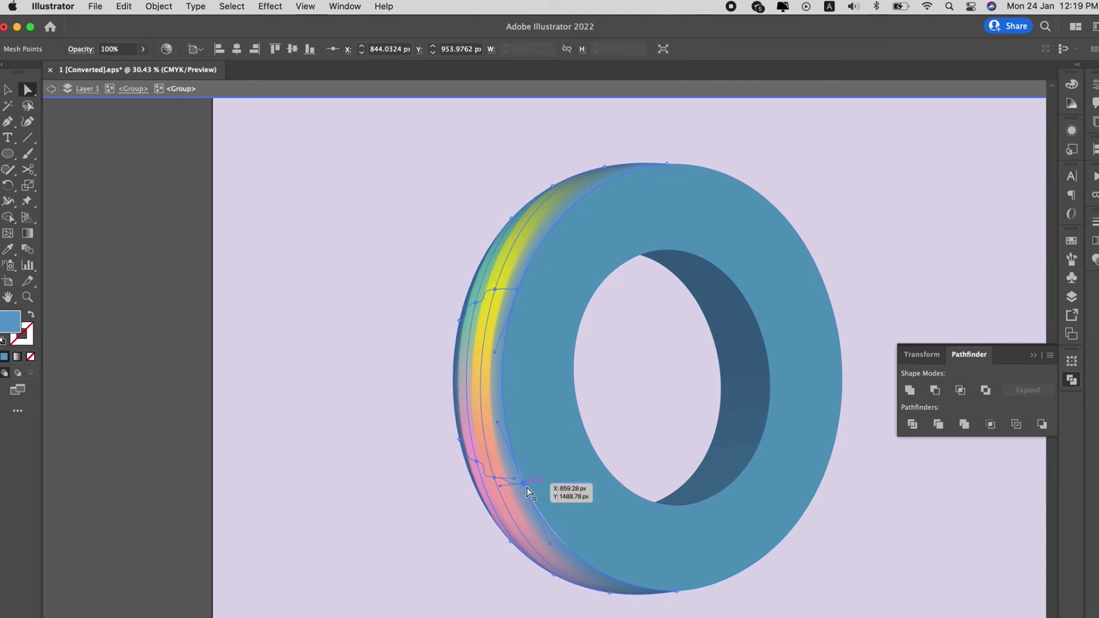
{"action": "left_click_drag", "start_coordinate": [527, 487], "coordinate": [527, 484]}
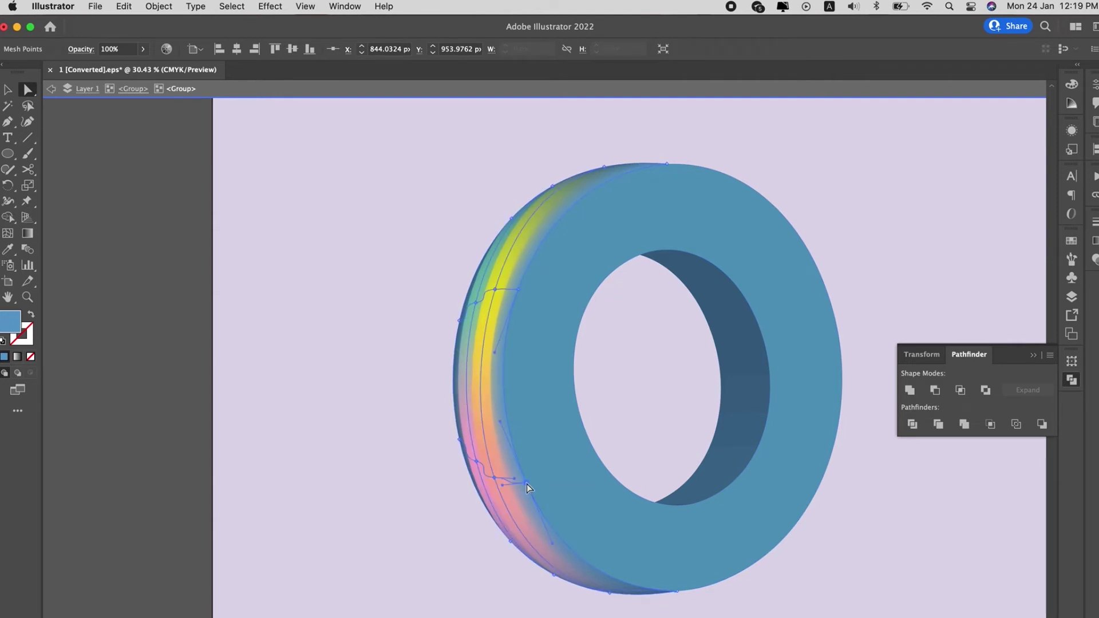
Resample an upper mesh point yellow-green and a lower one tan, then blue
{"action": "left_click", "coordinate": [458, 325]}
{"action": "key", "text": "i"}
{"action": "left_click", "coordinate": [527, 228]}
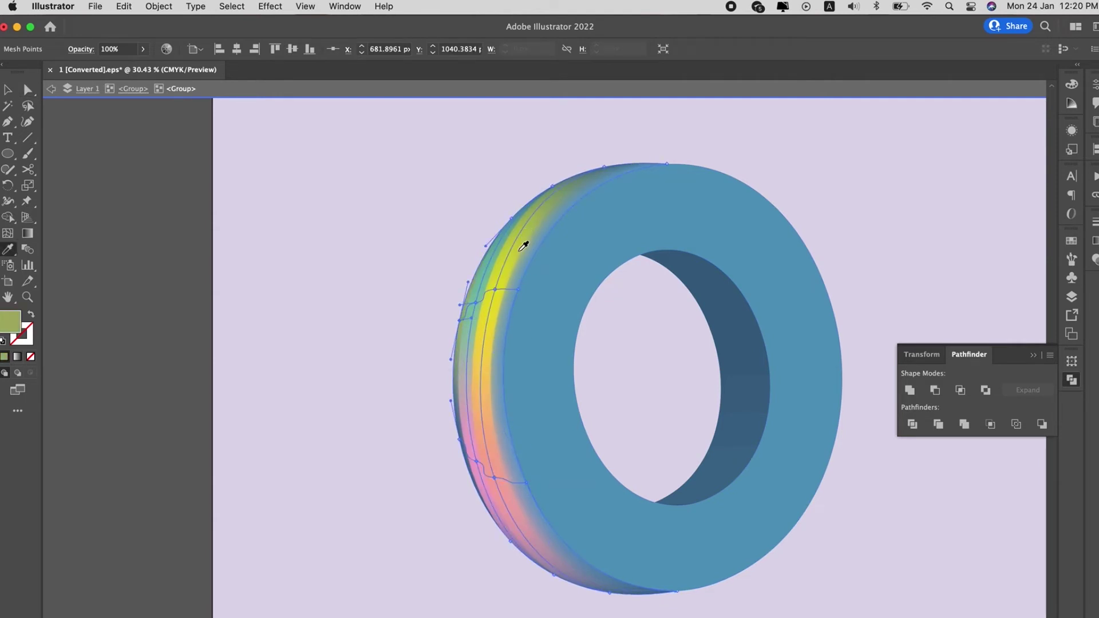
{"action": "left_click", "coordinate": [505, 285]}
{"action": "key", "text": "a"}
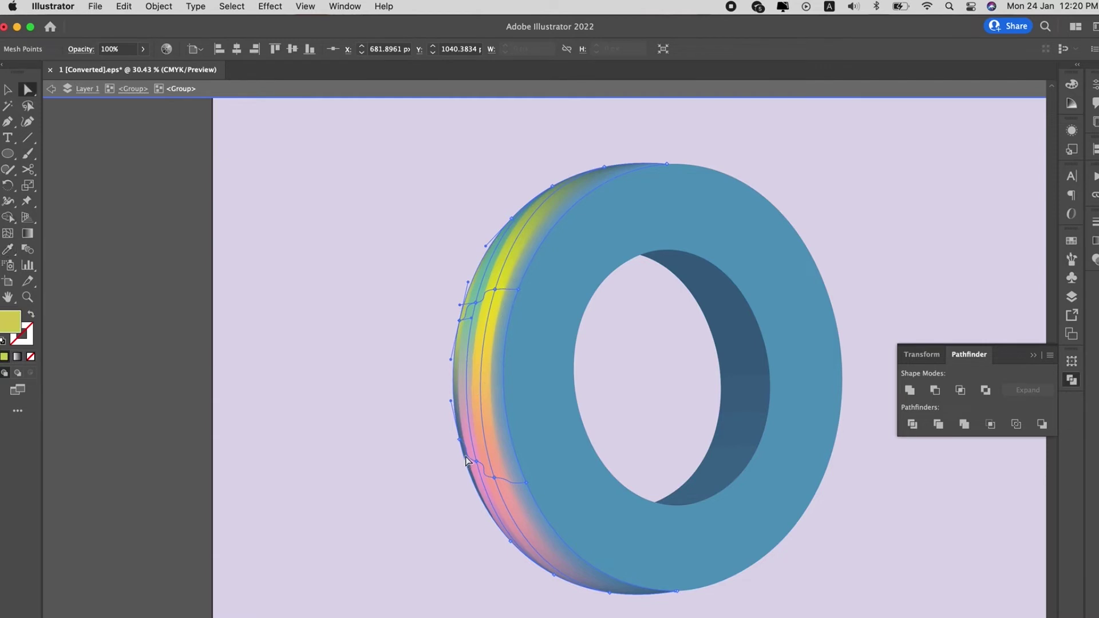
{"action": "left_click", "coordinate": [459, 440]}
{"action": "key", "text": "i"}
{"action": "left_click", "coordinate": [490, 385]}
{"action": "left_click", "coordinate": [502, 356]}
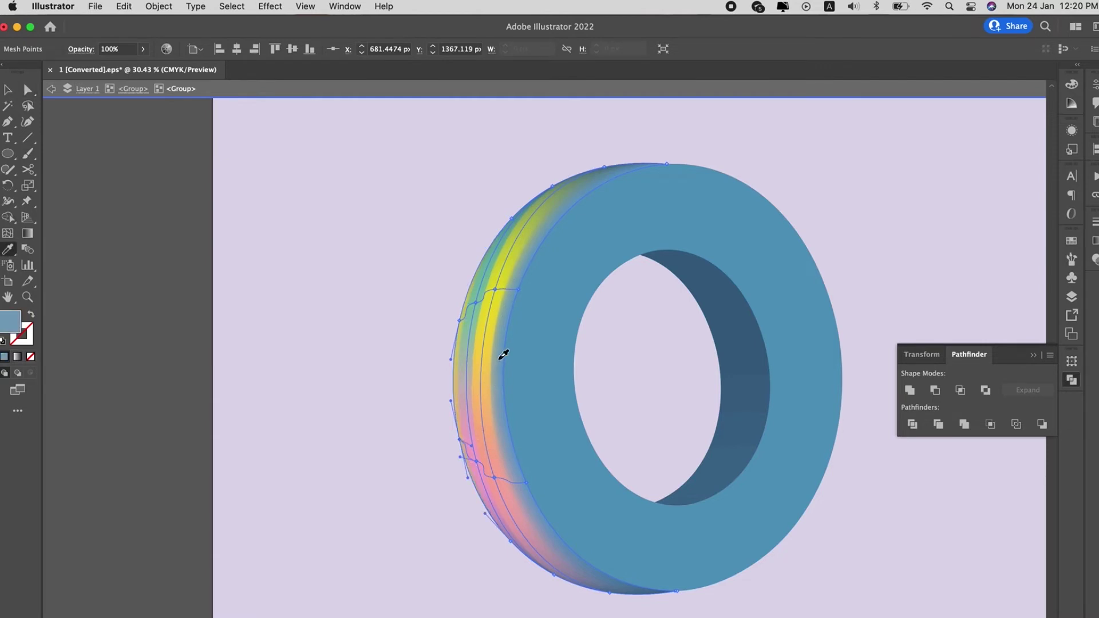
Select the dark inner crescent shapes and unite them into one path
{"action": "key", "text": "a"}
{"action": "left_click", "coordinate": [475, 208]}
{"action": "scroll", "coordinate": [387, 382], "scroll_direction": "down", "scroll_amount": 5}
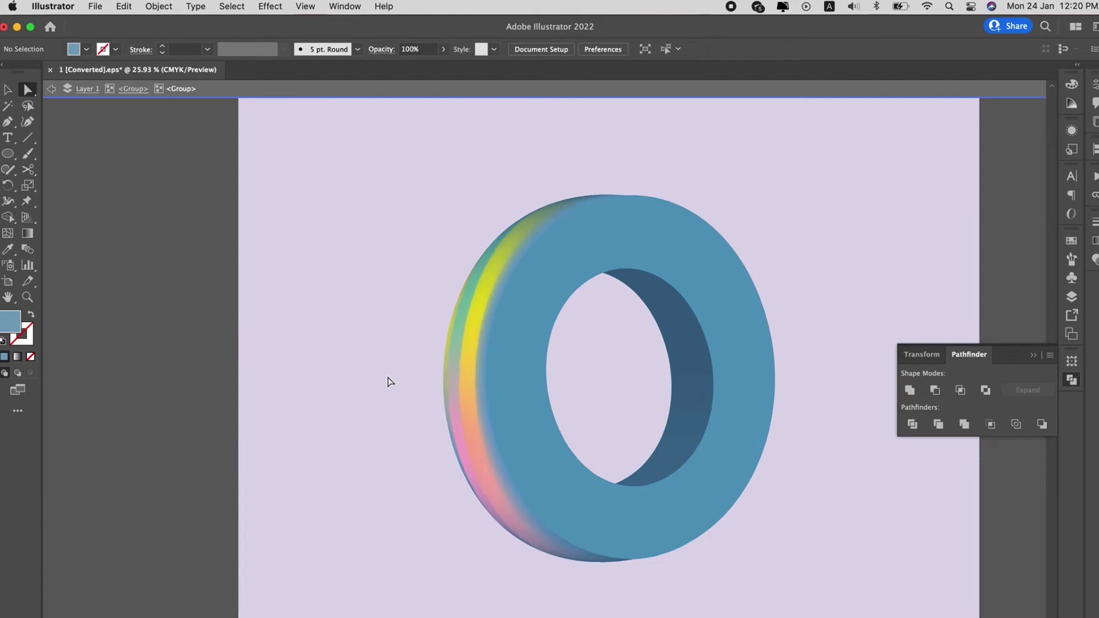
{"action": "scroll", "coordinate": [388, 382], "scroll_direction": "down", "scroll_amount": 2}
{"action": "scroll", "coordinate": [474, 358], "scroll_direction": "up", "scroll_amount": 2}
{"action": "scroll", "coordinate": [493, 354], "scroll_direction": "up", "scroll_amount": 1}
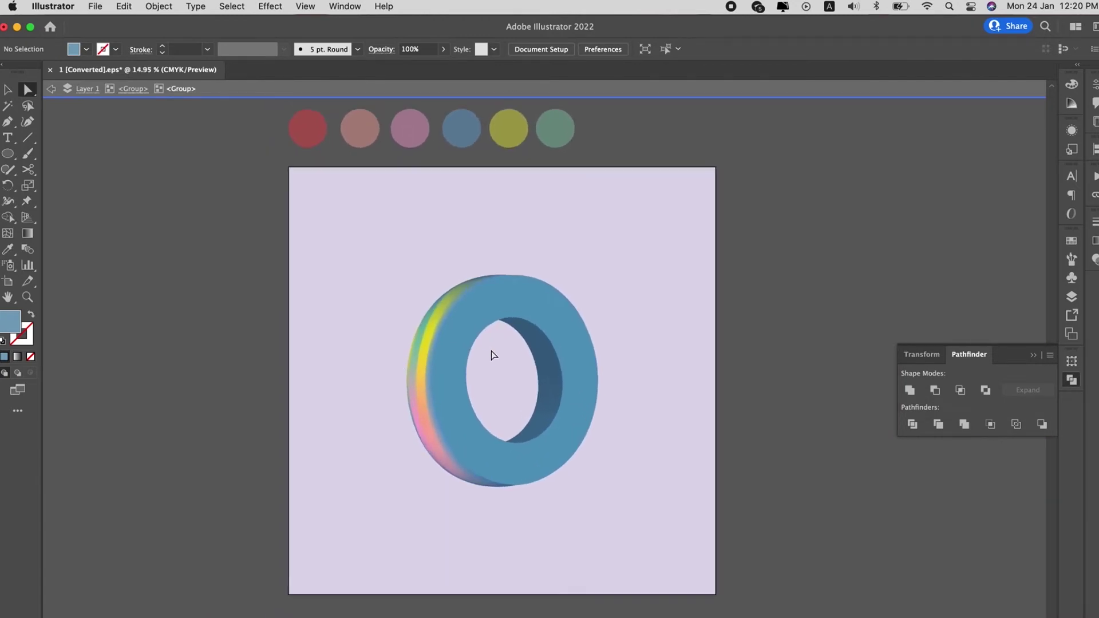
{"action": "key", "text": "v"}
{"action": "left_click", "coordinate": [547, 358]}
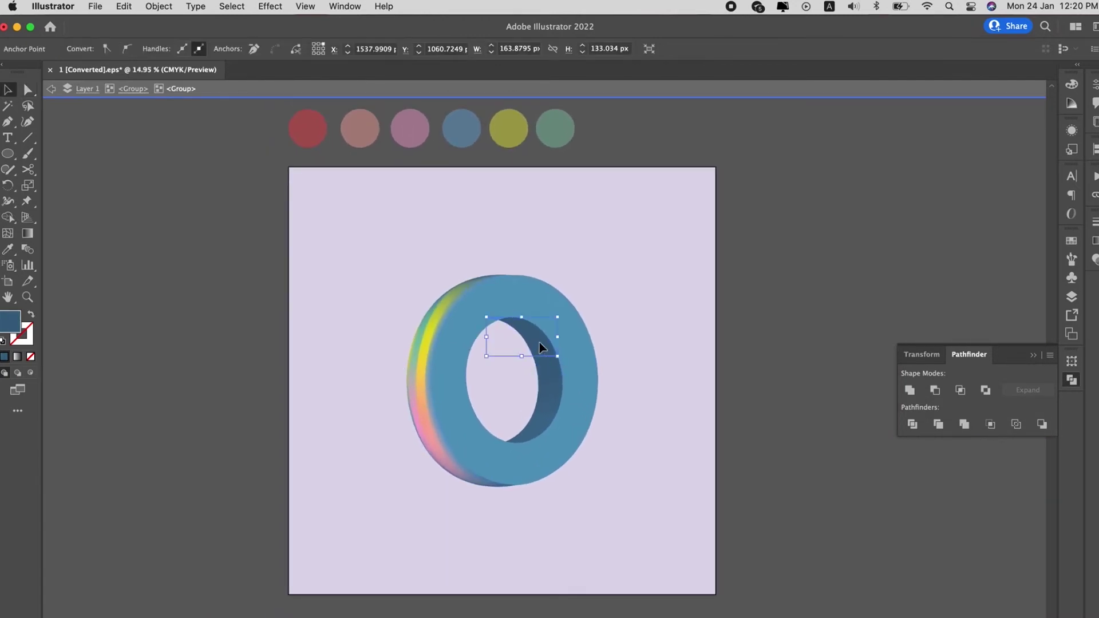
{"action": "left_click", "coordinate": [548, 373], "text": "shift"}
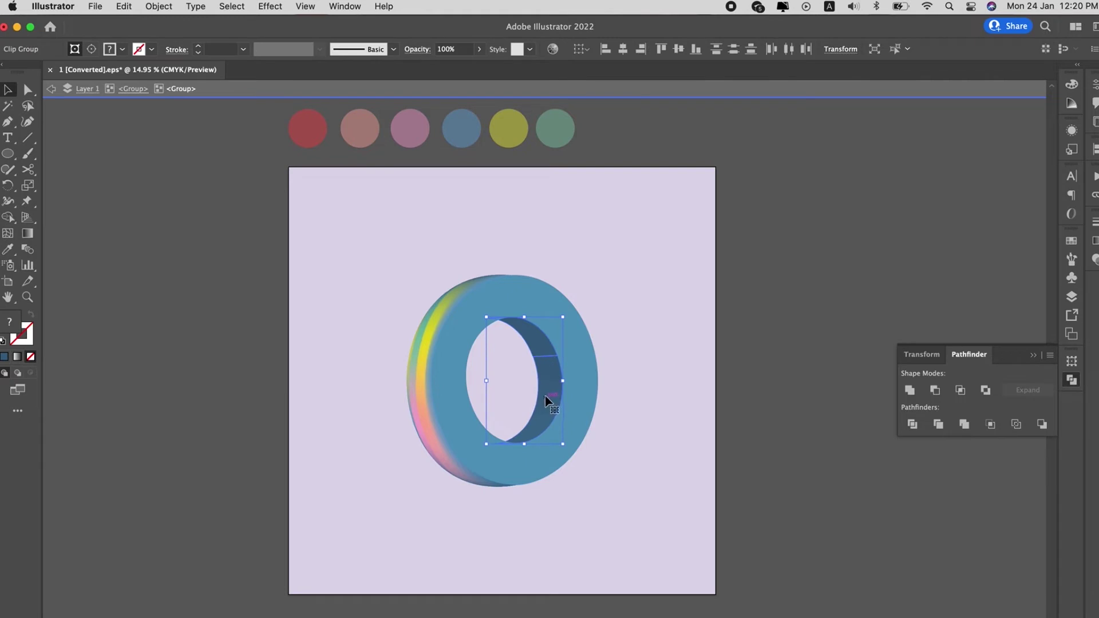
{"action": "key", "text": "super+shift+b"}
{"action": "left_click", "coordinate": [545, 372], "text": "shift"}
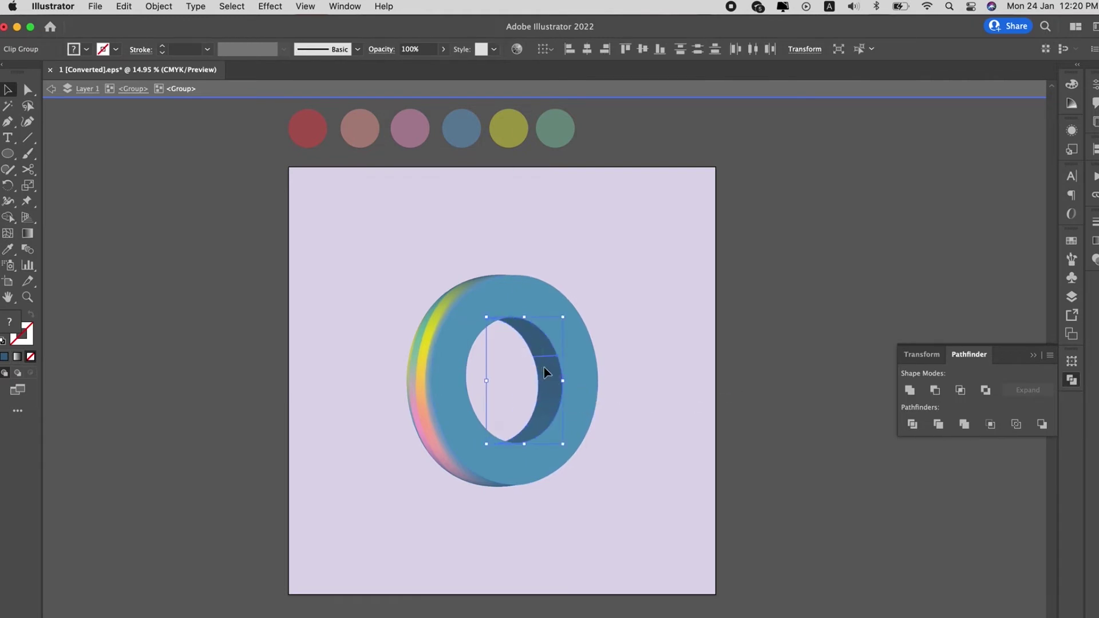
{"action": "left_click", "coordinate": [909, 390]}
Attempt a gradient mesh on the crescent and dismiss the too-many-points alert
{"action": "left_click", "coordinate": [159, 6]}
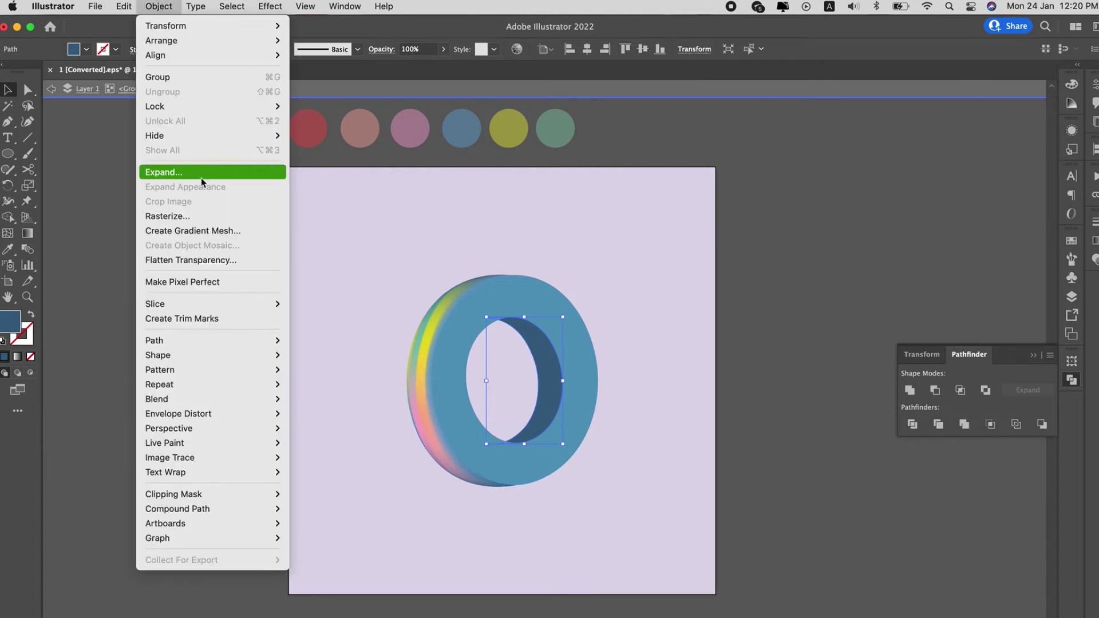
{"action": "left_click", "coordinate": [203, 232]}
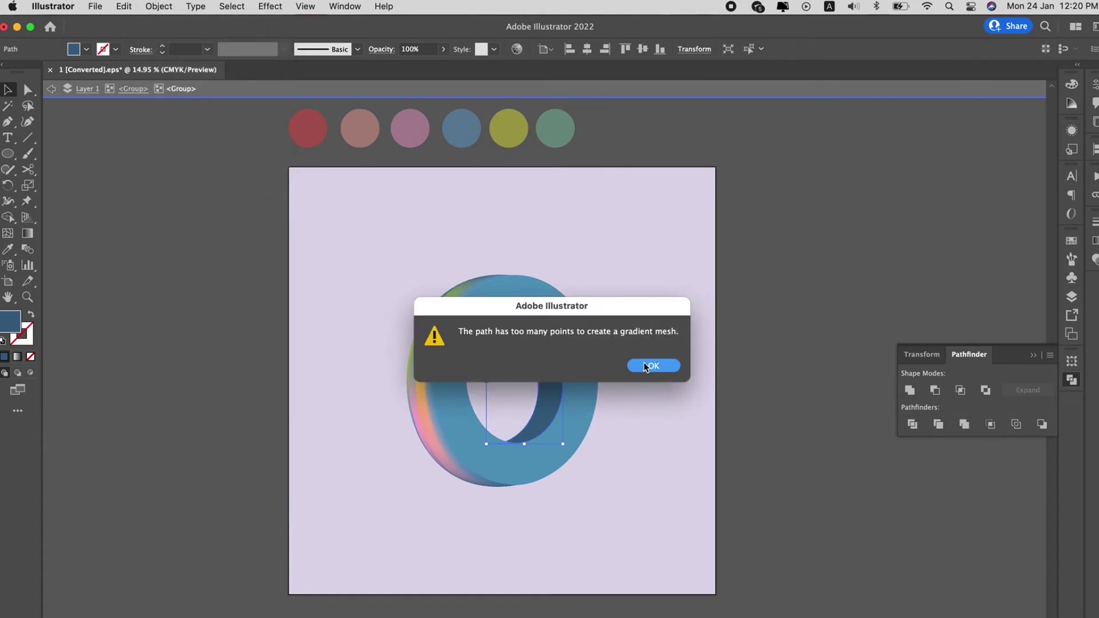
{"action": "left_click", "coordinate": [646, 367]}
{"action": "left_click", "coordinate": [170, 6]}
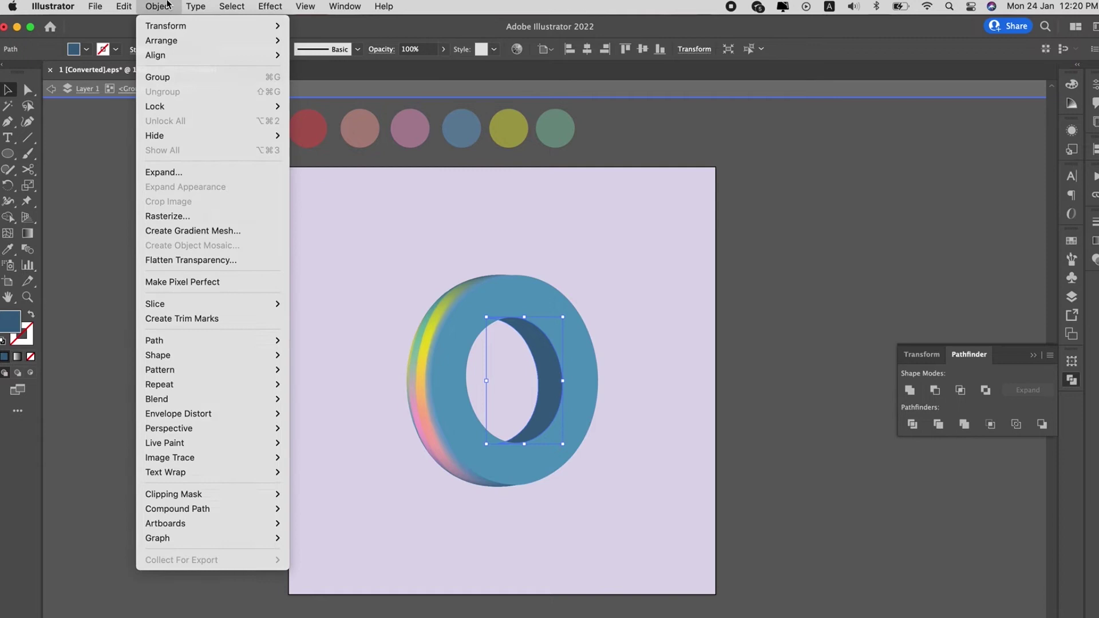
{"action": "left_click", "coordinate": [170, 6]}
{"action": "left_click", "coordinate": [166, 6]}
Simplify the inner crescent path and convert it to a 3-by-3 flat gradient mesh
{"action": "mouse_move", "coordinate": [215, 341]}
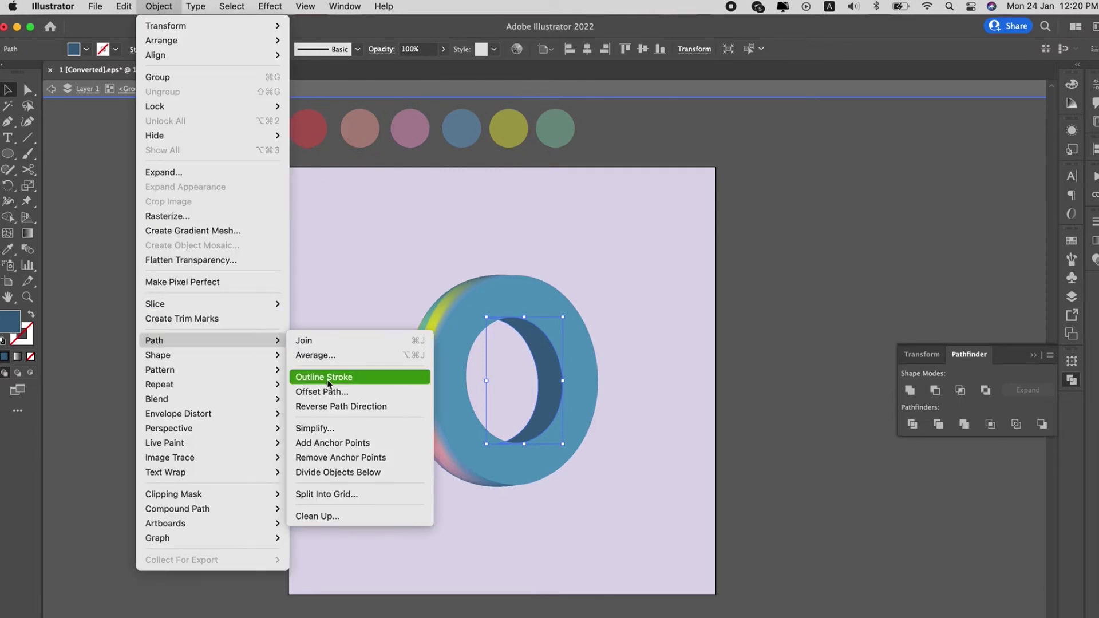
{"action": "left_click", "coordinate": [360, 427]}
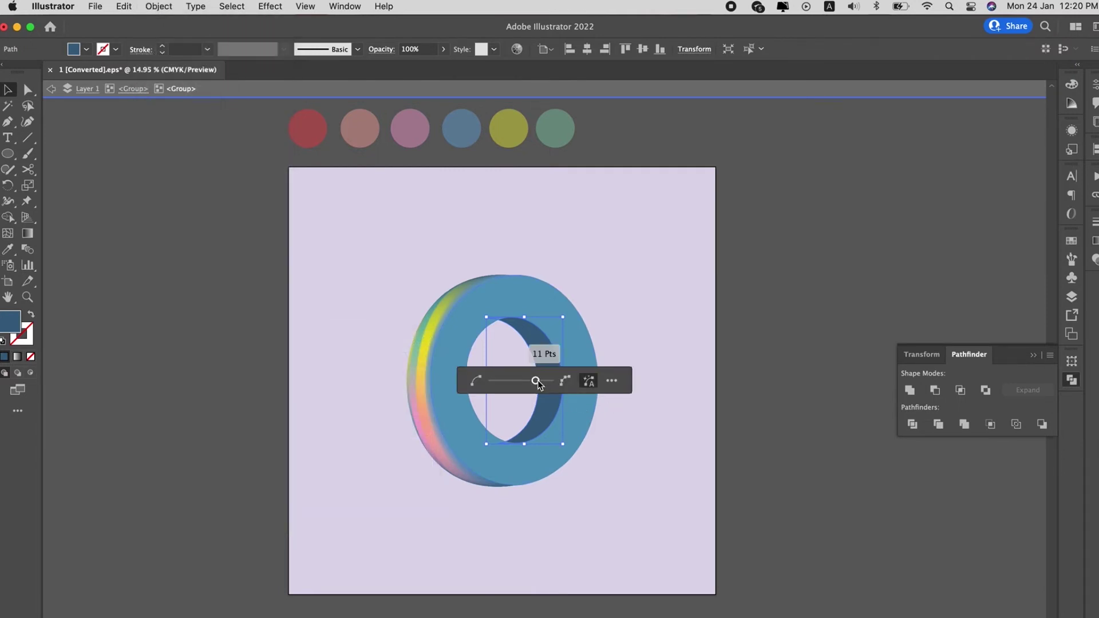
{"action": "left_click", "coordinate": [596, 331]}
{"action": "left_click", "coordinate": [540, 380]}
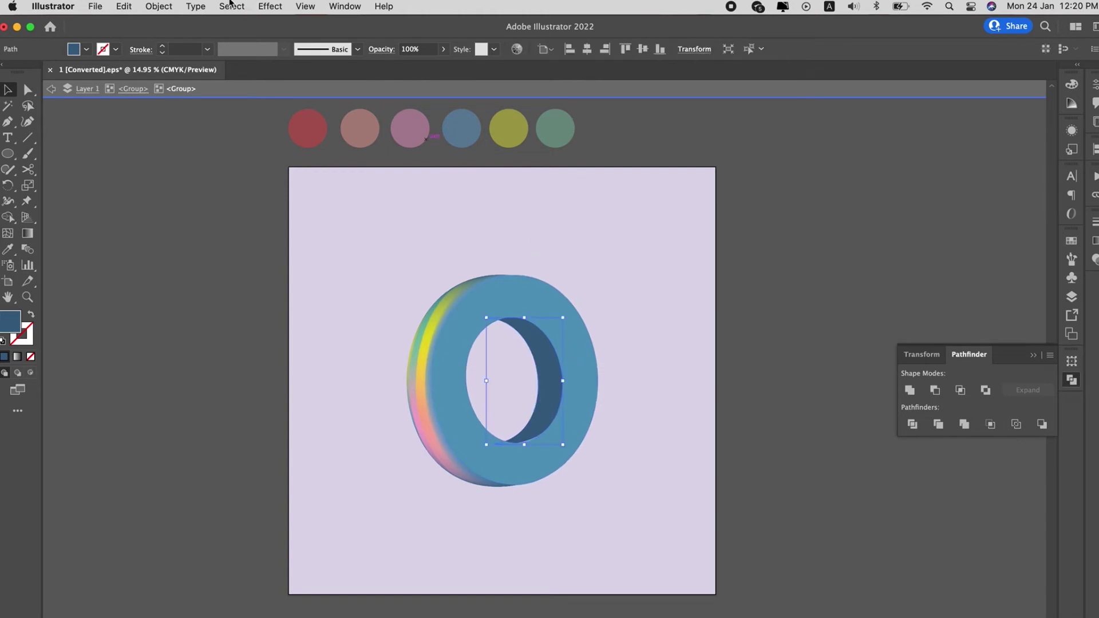
{"action": "left_click", "coordinate": [157, 6]}
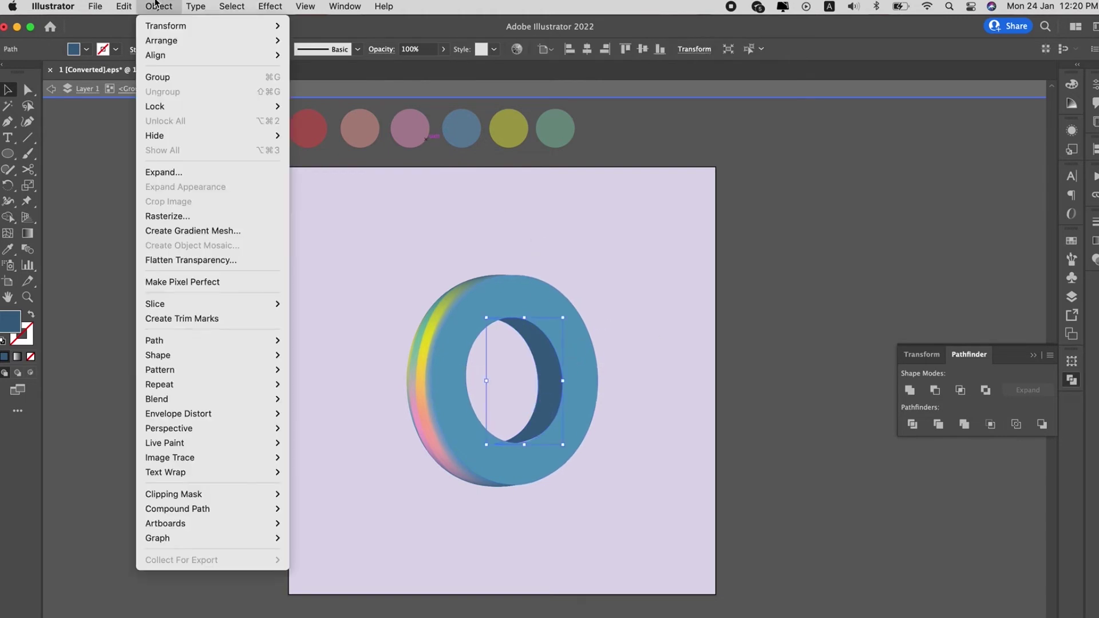
{"action": "left_click", "coordinate": [237, 230]}
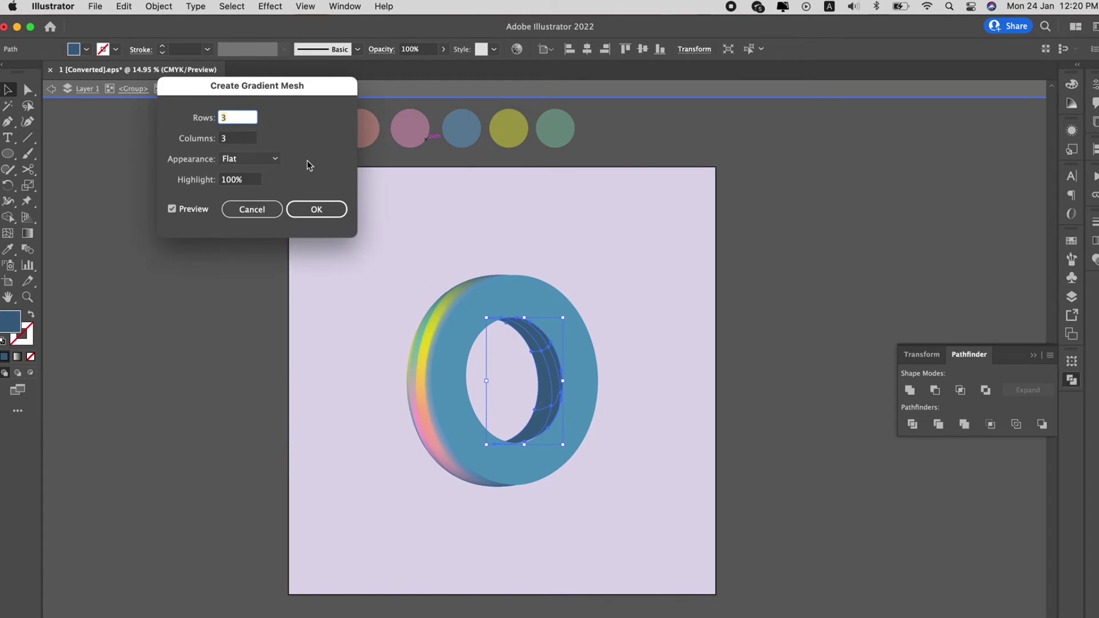
{"action": "left_click", "coordinate": [327, 210]}
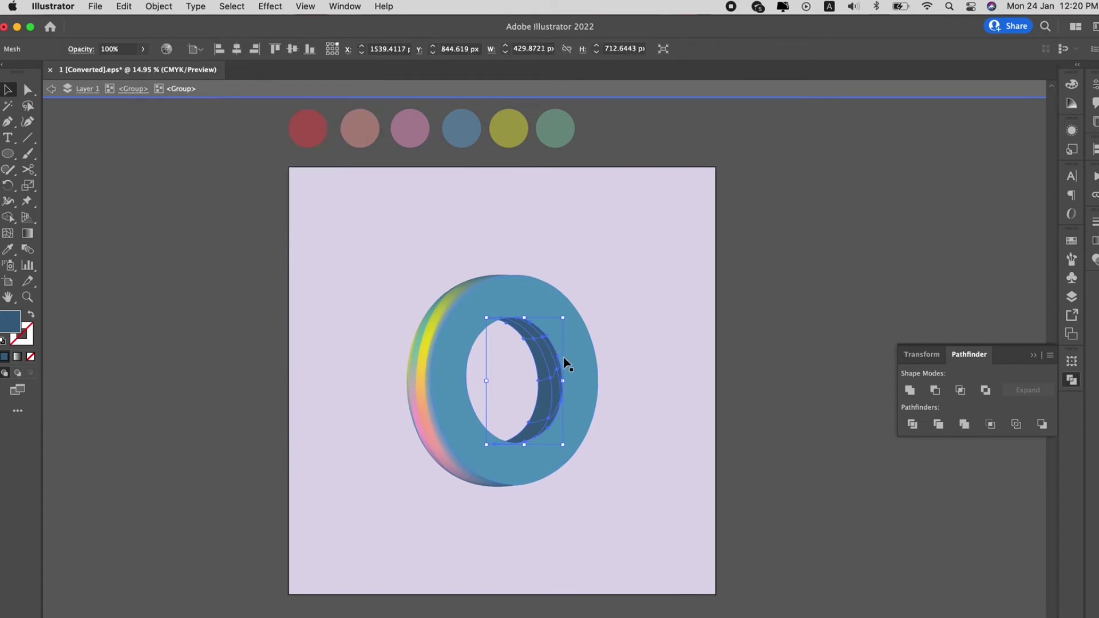
Eyedrop yellow, pink and salmon from the sample circles onto inner-wall mesh points
{"action": "key", "text": "a"}
{"action": "left_click", "coordinate": [547, 337]}
{"action": "key", "text": "i"}
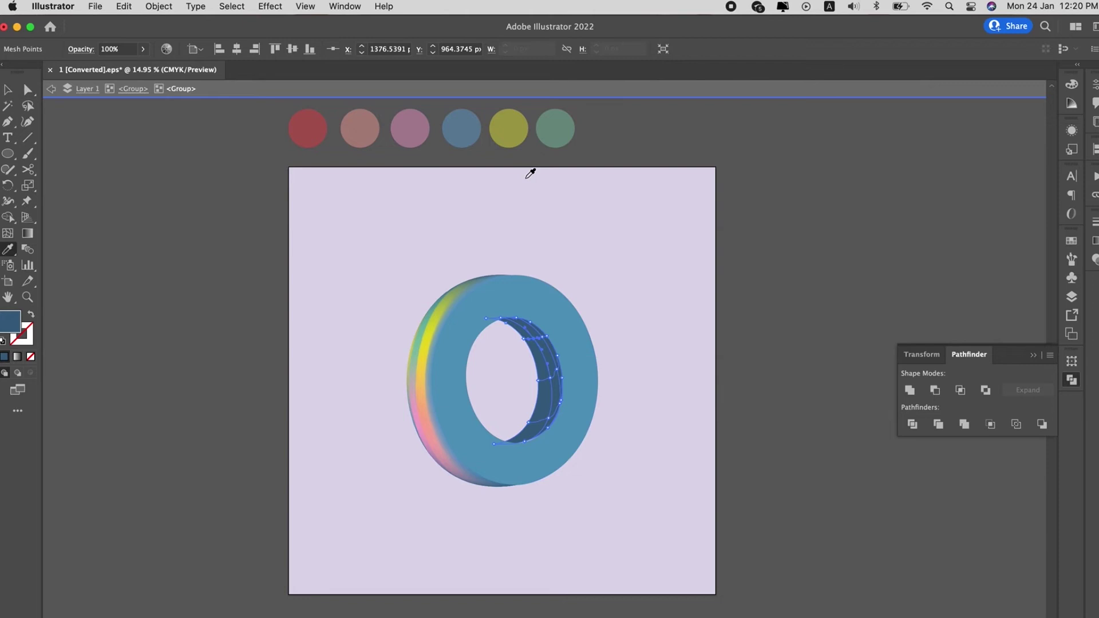
{"action": "left_click", "coordinate": [515, 130]}
{"action": "key", "text": "a"}
{"action": "left_click", "coordinate": [561, 378]}
{"action": "key", "text": "i"}
{"action": "left_click", "coordinate": [415, 131]}
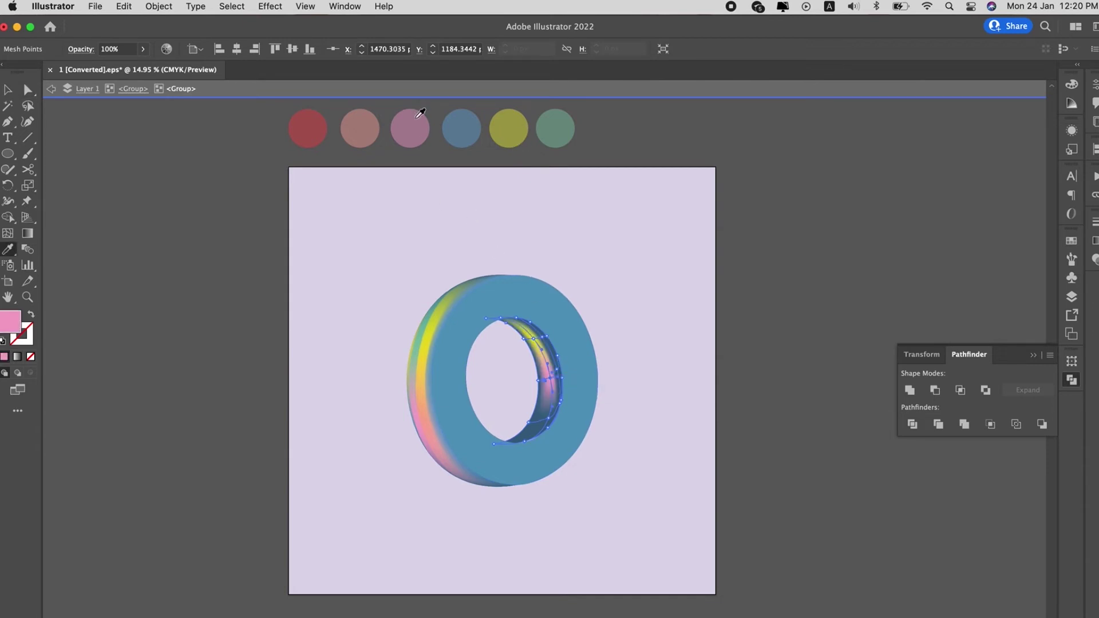
{"action": "key", "text": "a"}
{"action": "key", "text": "i"}
{"action": "left_click", "coordinate": [361, 123]}
{"action": "key", "text": "a"}
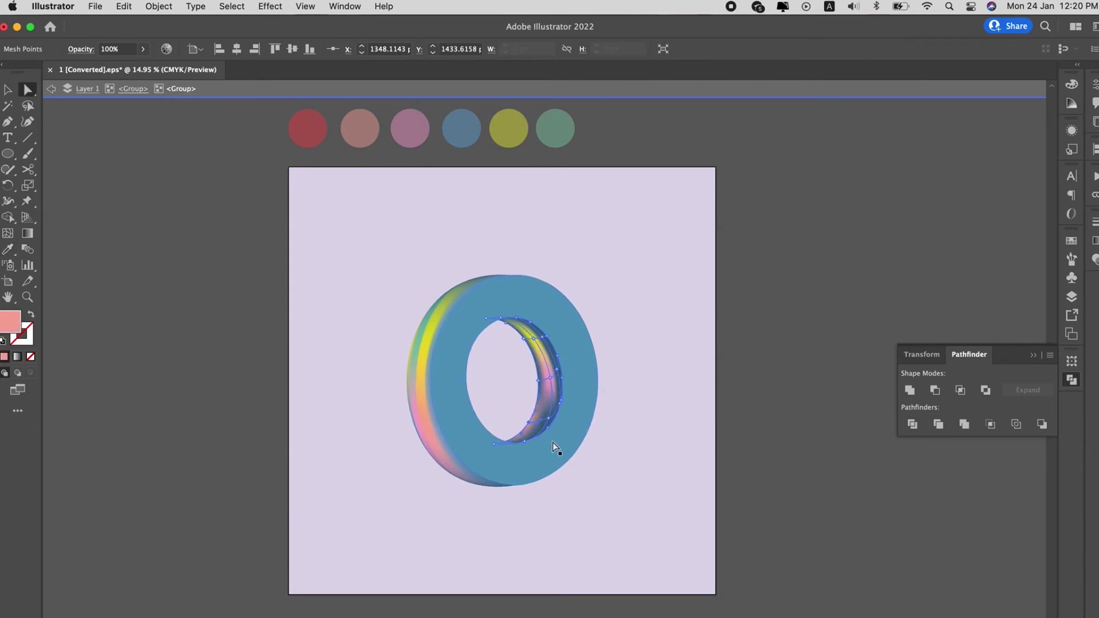
{"action": "left_click", "coordinate": [549, 424]}
Eyedrop the rim's teal-green onto a mesh point and select further inner-rim points
{"action": "scroll", "coordinate": [552, 418], "scroll_direction": "up", "scroll_amount": 3}
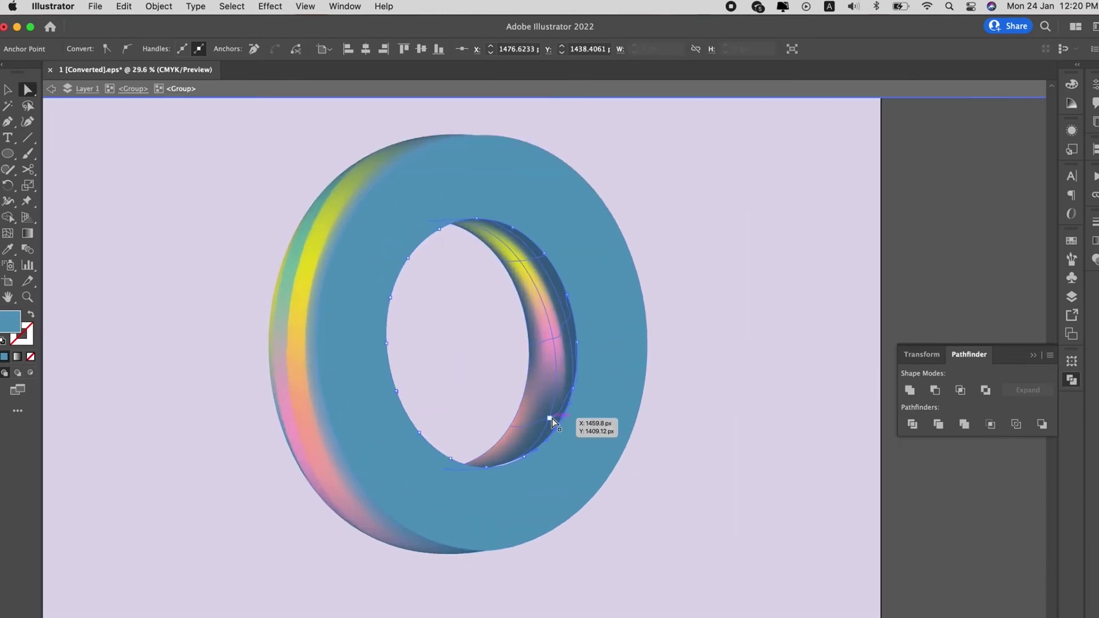
{"action": "key", "text": "i"}
{"action": "left_click", "coordinate": [322, 197]}
{"action": "key", "text": "a"}
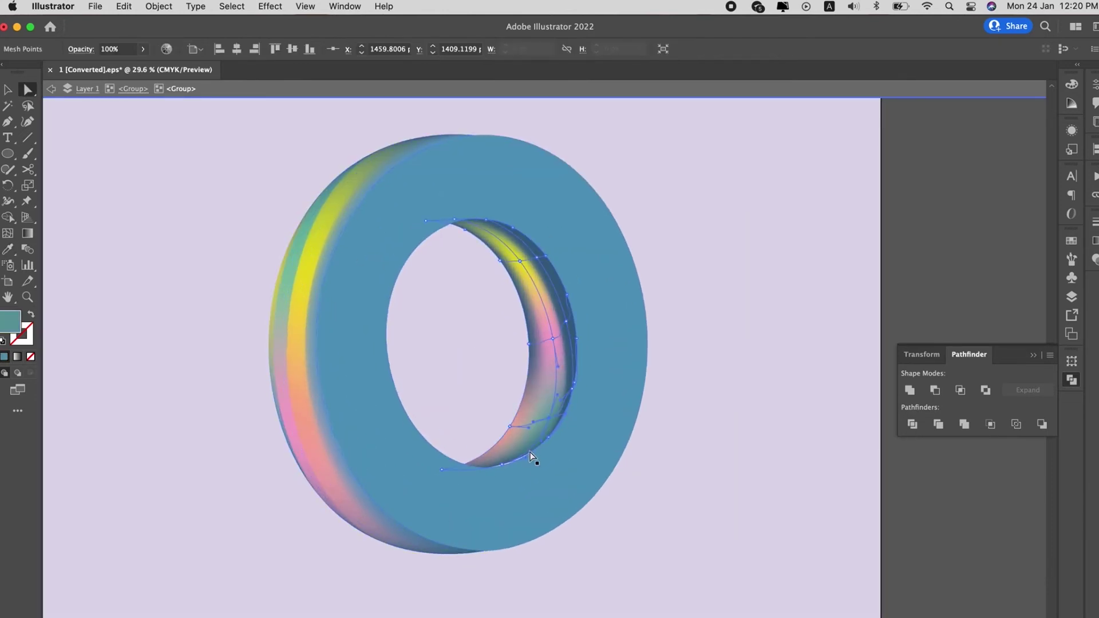
{"action": "left_click", "coordinate": [506, 465]}
{"action": "scroll", "coordinate": [510, 463], "scroll_direction": "up", "scroll_amount": 3}
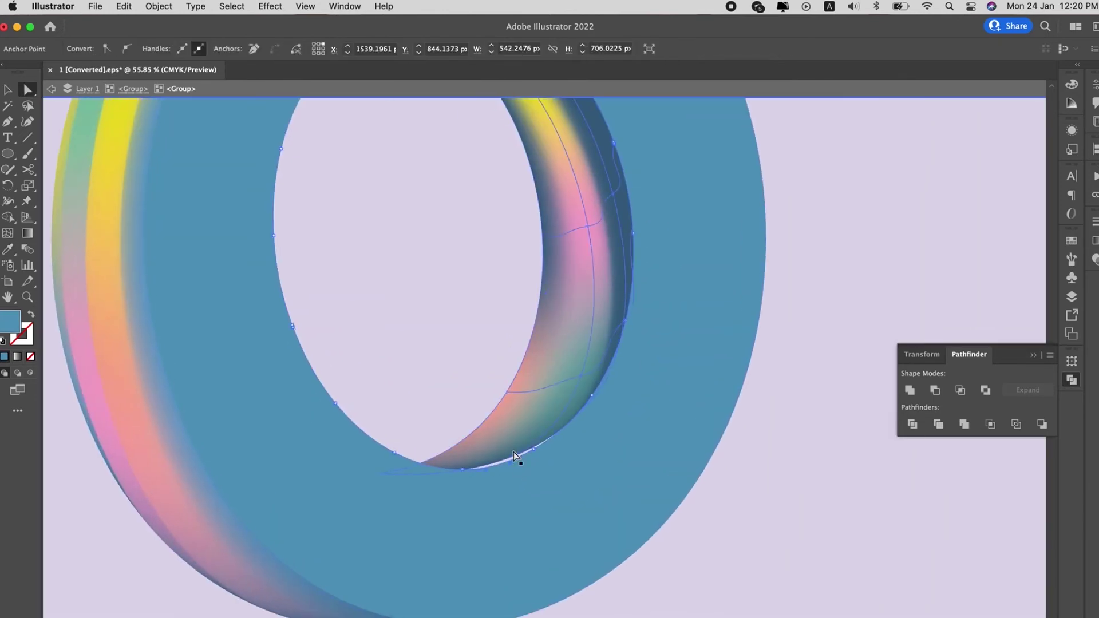
{"action": "left_click", "coordinate": [493, 466]}
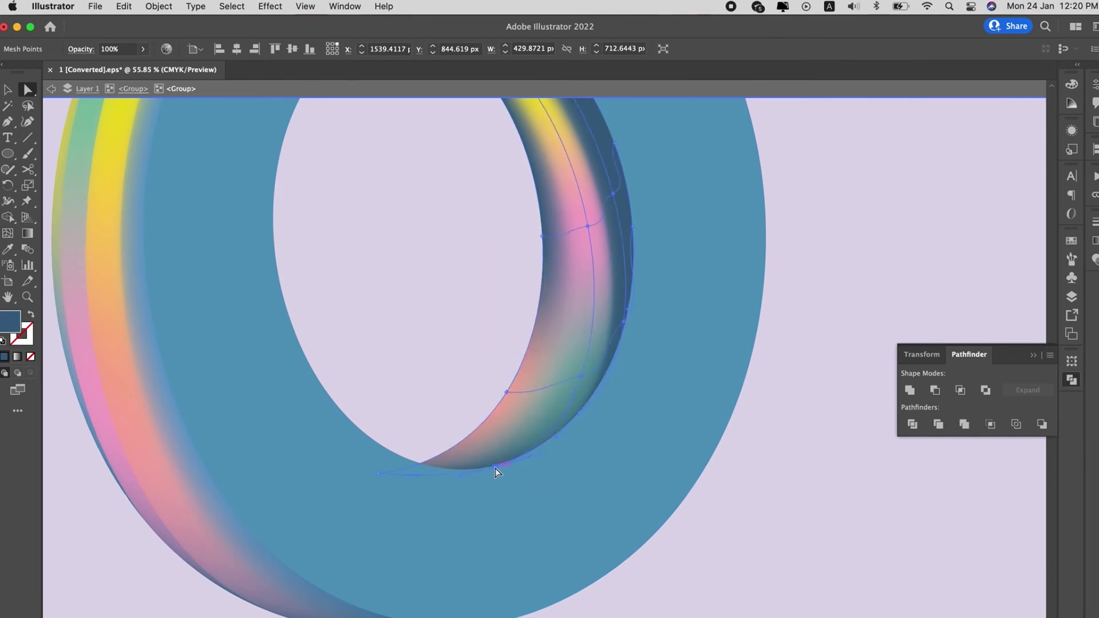
{"action": "scroll", "coordinate": [538, 438], "scroll_direction": "down", "scroll_amount": 2}
{"action": "scroll", "coordinate": [539, 437], "scroll_direction": "down", "scroll_amount": 1}
Sample green onto another inner-rim point and drag a mesh point to reshape the blend
{"action": "left_click", "coordinate": [564, 243]}
{"action": "key", "text": "i"}
{"action": "left_click", "coordinate": [569, 286]}
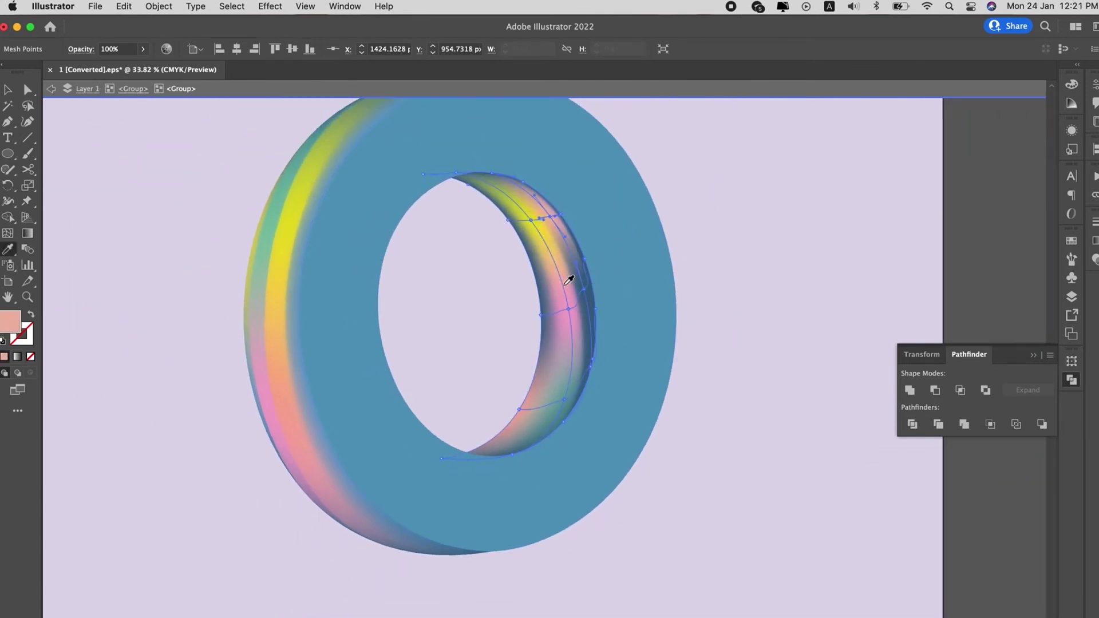
{"action": "left_click", "coordinate": [287, 238]}
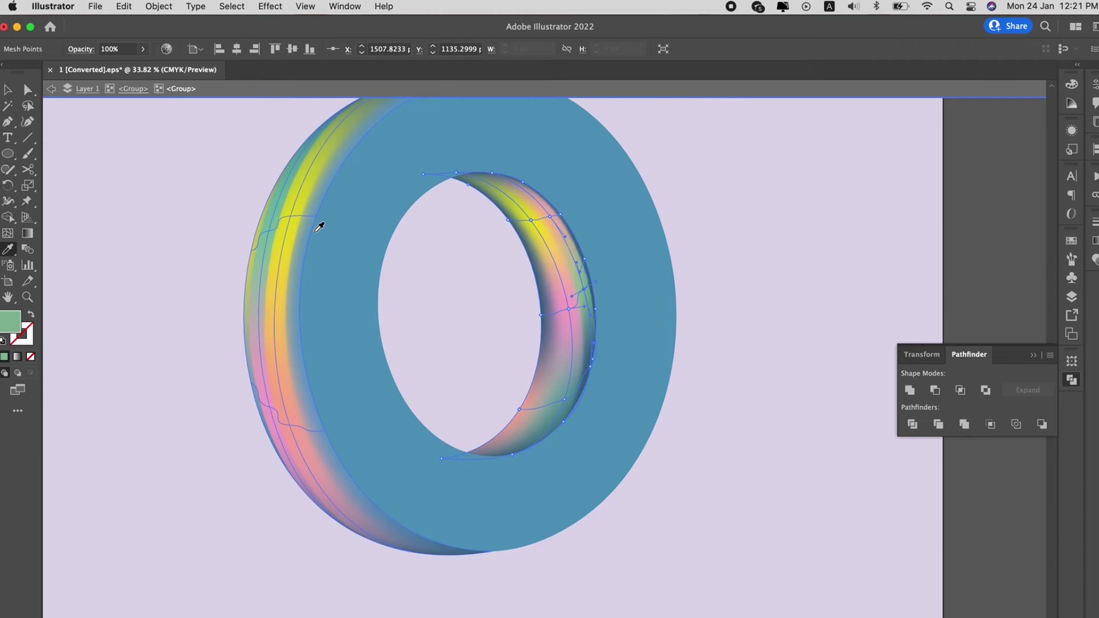
{"action": "key", "text": "a"}
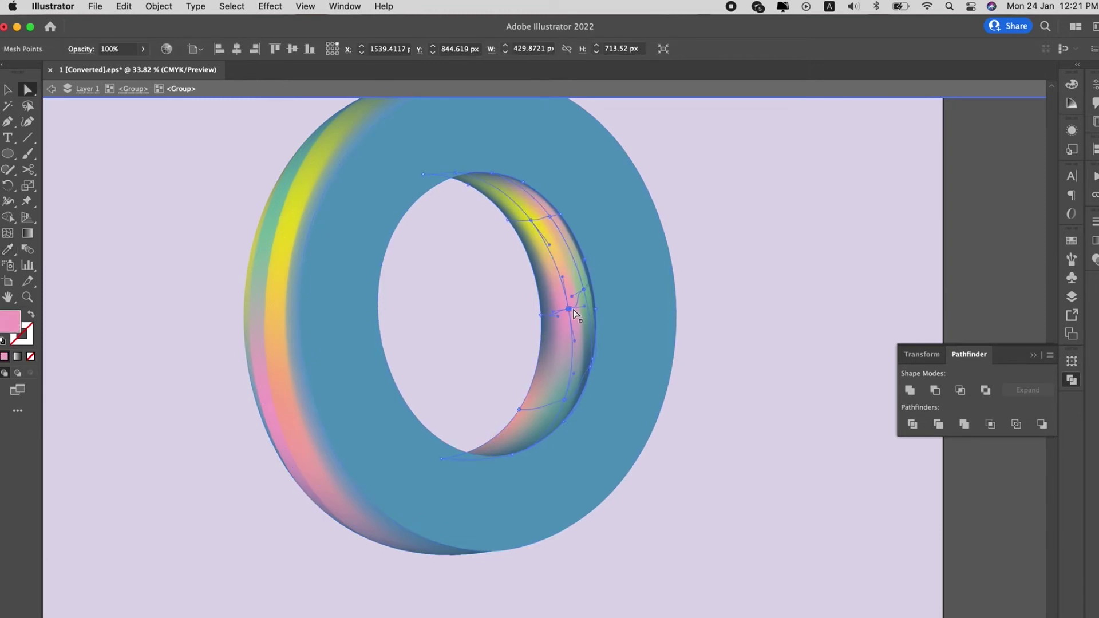
{"action": "mouse_move", "coordinate": [566, 310]}
{"action": "left_mouse_down"}
{"action": "mouse_move", "coordinate": [561, 279]}
{"action": "mouse_move", "coordinate": [561, 329]}
{"action": "mouse_move", "coordinate": [558, 319]}
{"action": "left_mouse_up"}
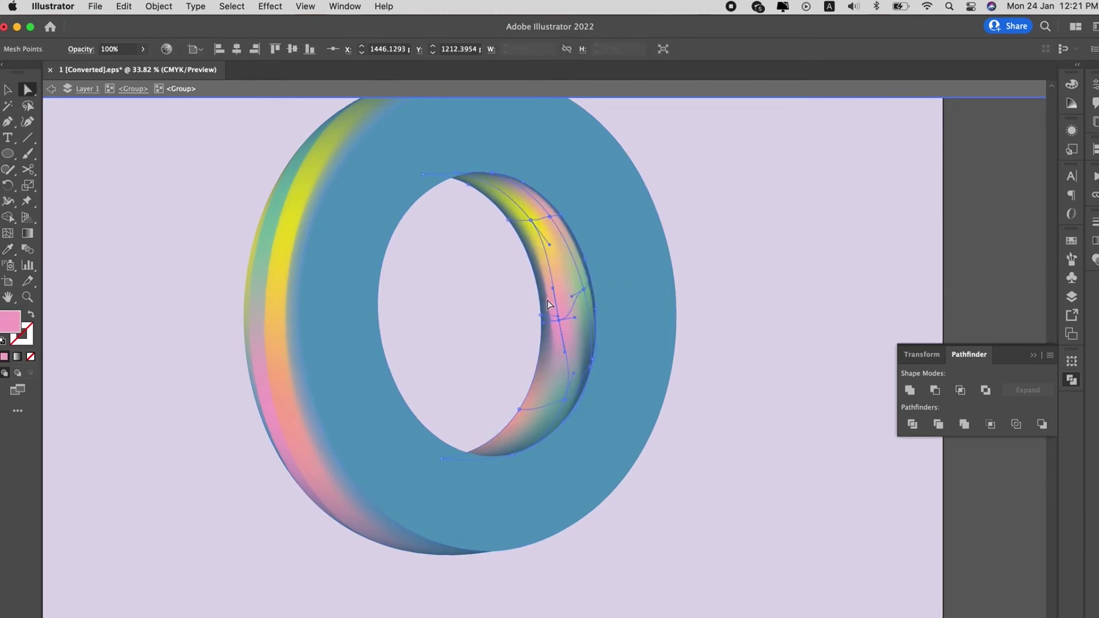
{"action": "left_click", "coordinate": [592, 363]}
{"action": "scroll", "coordinate": [591, 363], "scroll_direction": "up", "scroll_amount": 3}
Select mesh points along the top of the inner rim for recolouring
{"action": "left_click", "coordinate": [619, 283]}
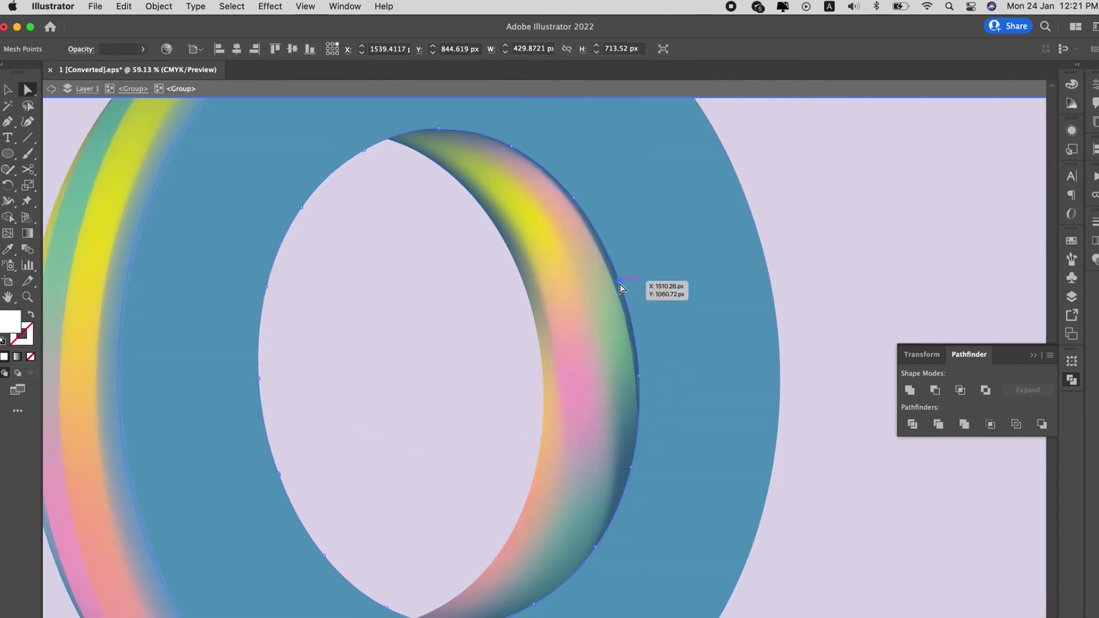
{"action": "left_click", "coordinate": [572, 198]}
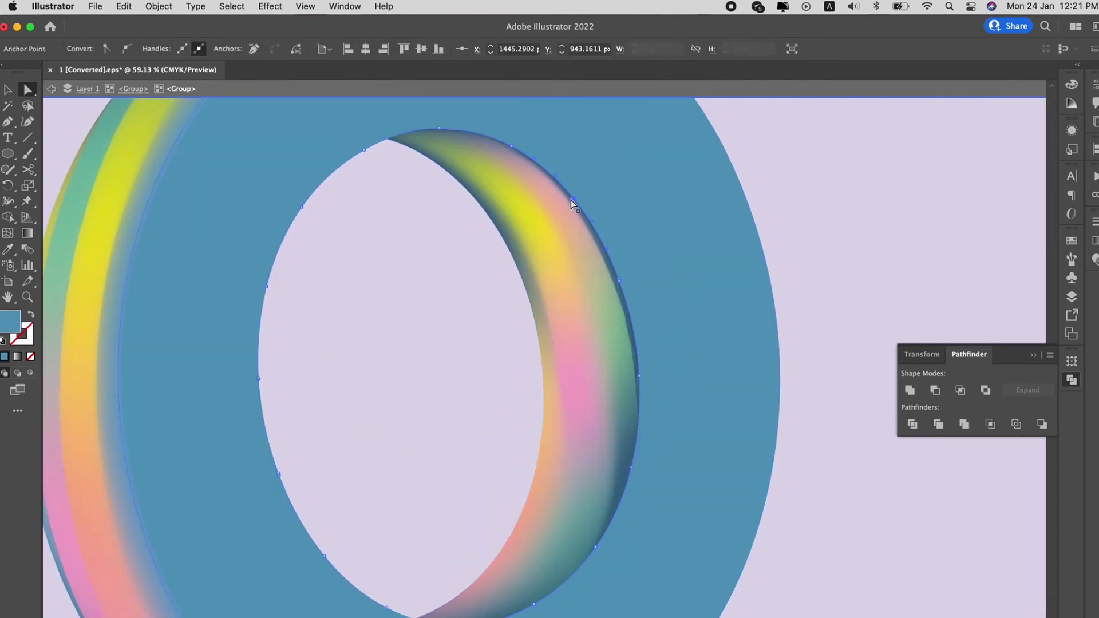
{"action": "key", "text": "i"}
{"action": "key", "text": "a"}
{"action": "left_click", "coordinate": [558, 223]}
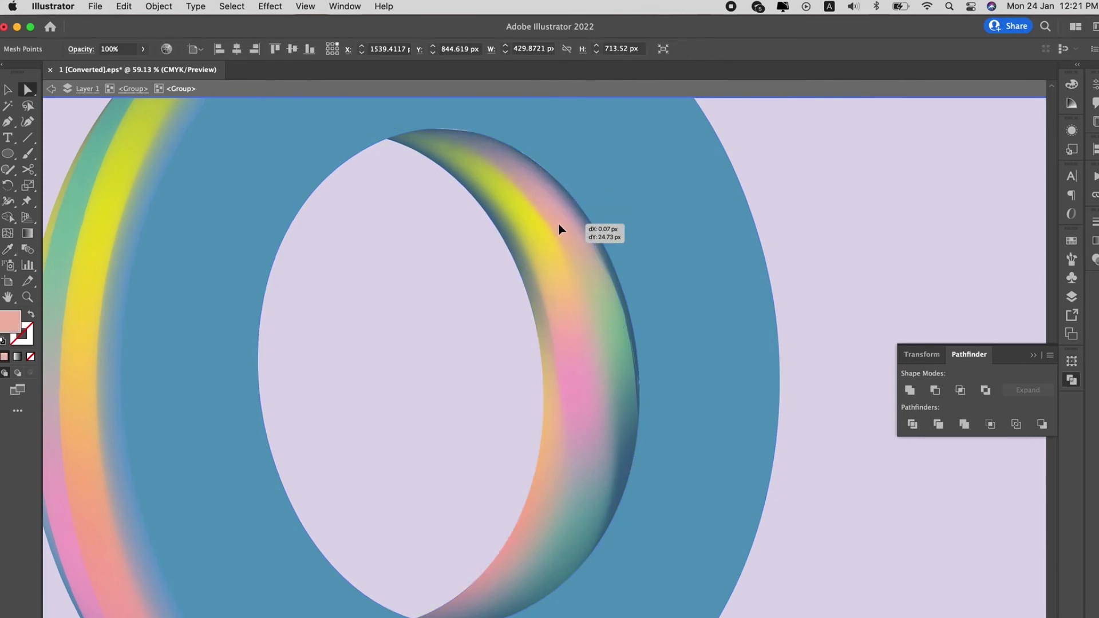
{"action": "left_click", "coordinate": [576, 213]}
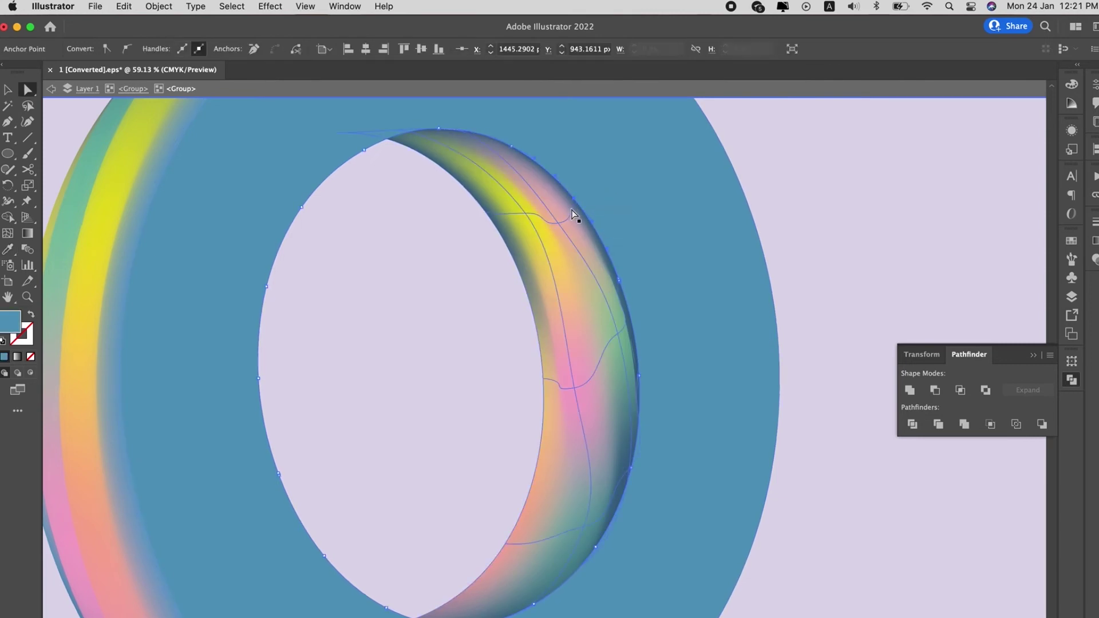
{"action": "left_click", "coordinate": [575, 206]}
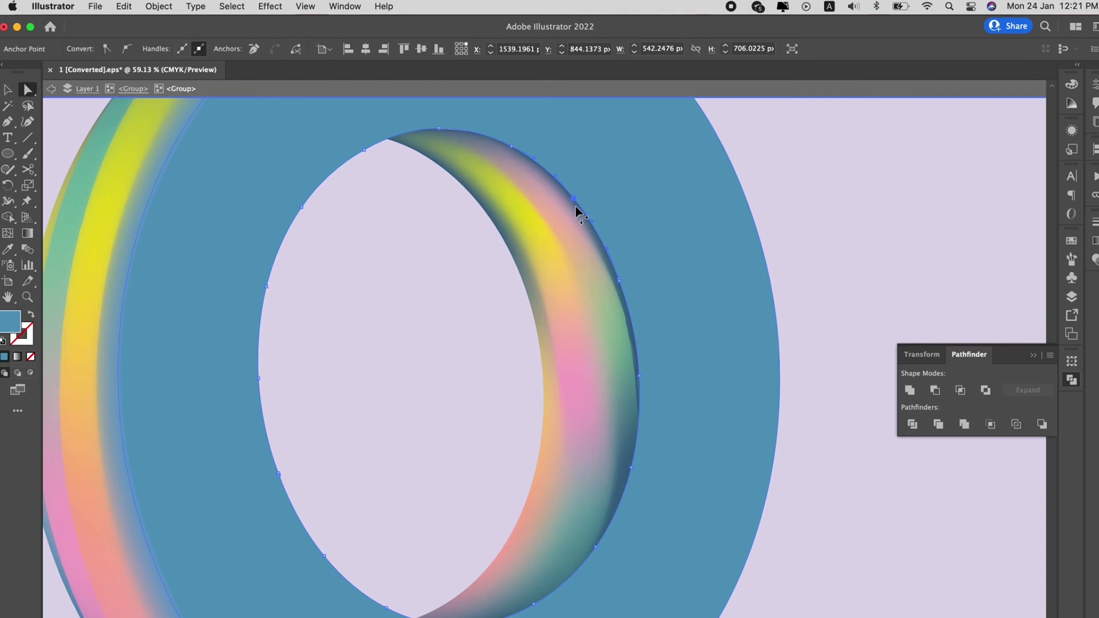
{"action": "left_click", "coordinate": [578, 211]}
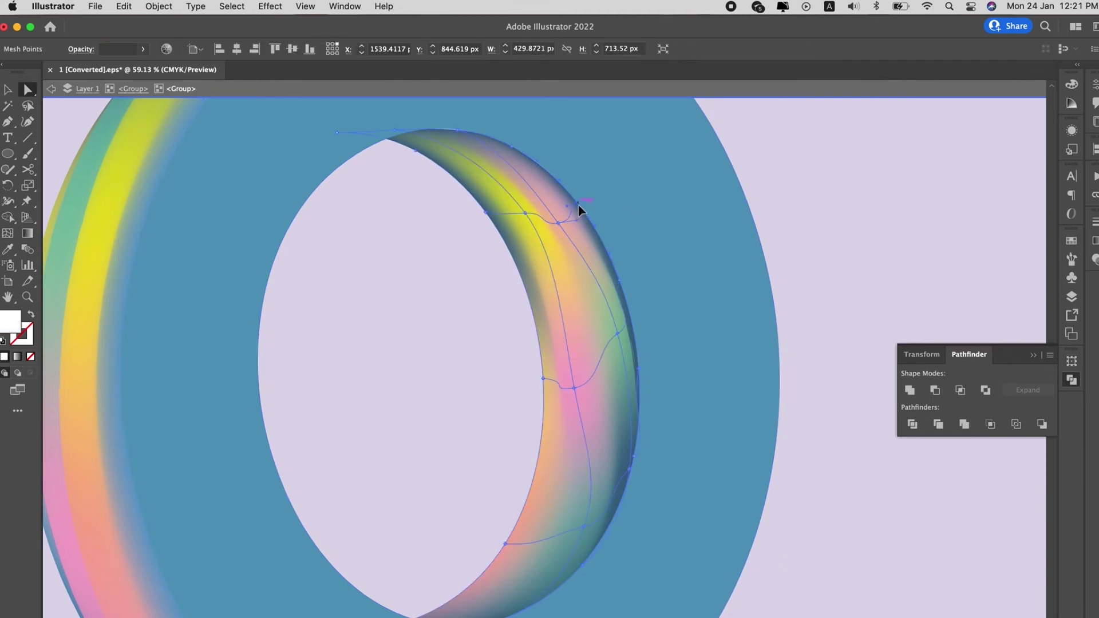
{"action": "key", "text": "i"}
{"action": "key", "text": "a"}
Apply the ring's lighter blue to the lower inner-rim point, deselect, and fit the artboard
{"action": "left_click", "coordinate": [619, 280]}
{"action": "key", "text": "i"}
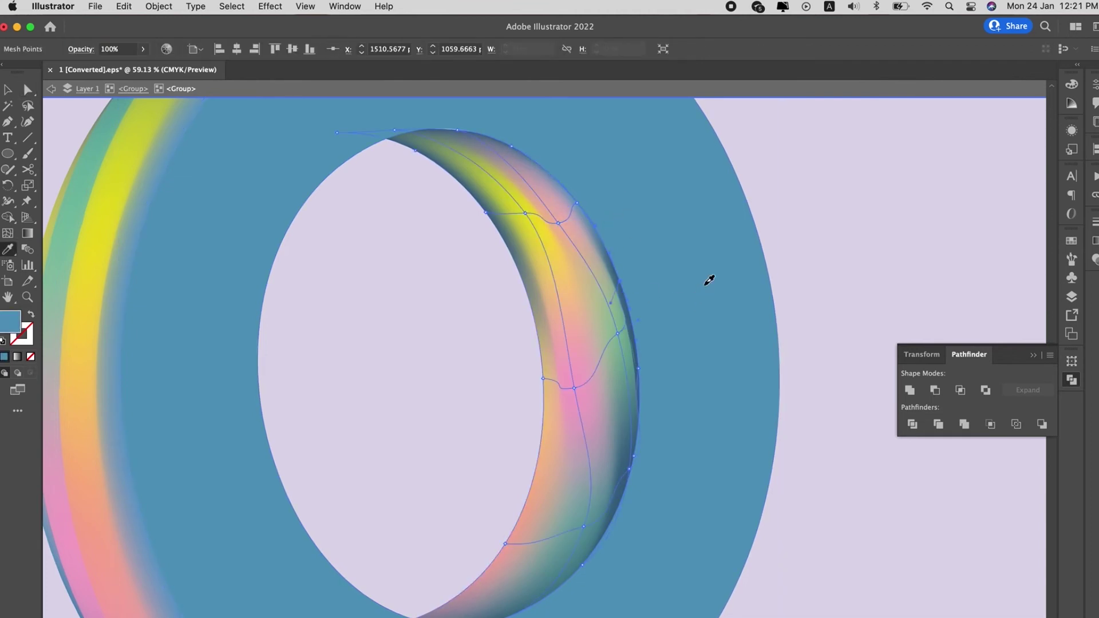
{"action": "left_click", "coordinate": [647, 374]}
{"action": "left_click", "coordinate": [634, 456]}
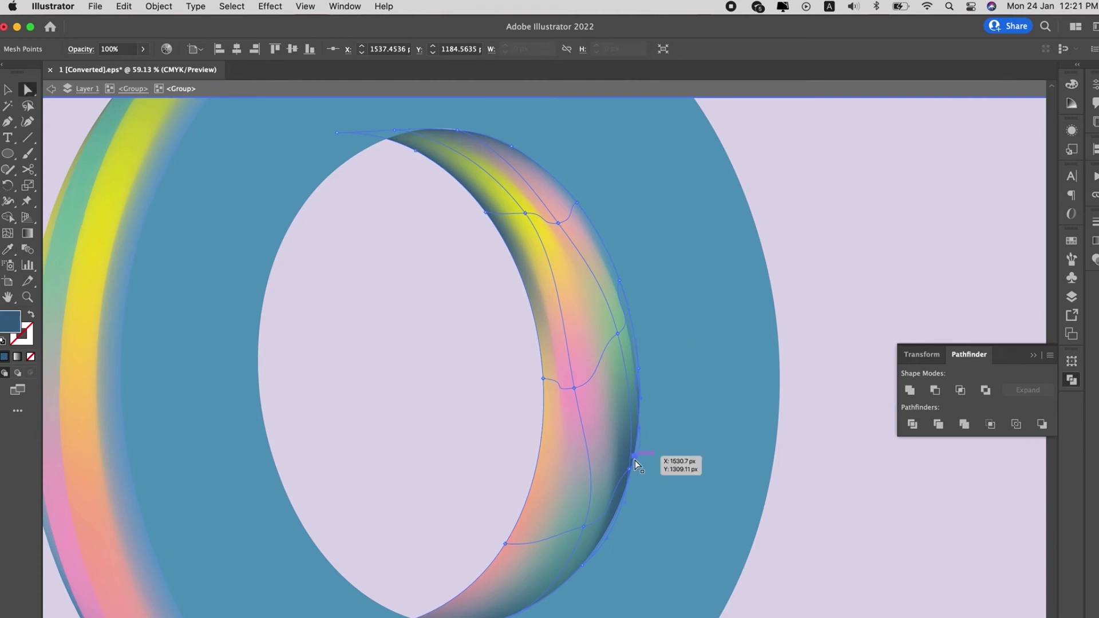
{"action": "key", "text": "i"}
{"action": "left_click", "coordinate": [690, 463]}
{"action": "left_click", "coordinate": [761, 485]}
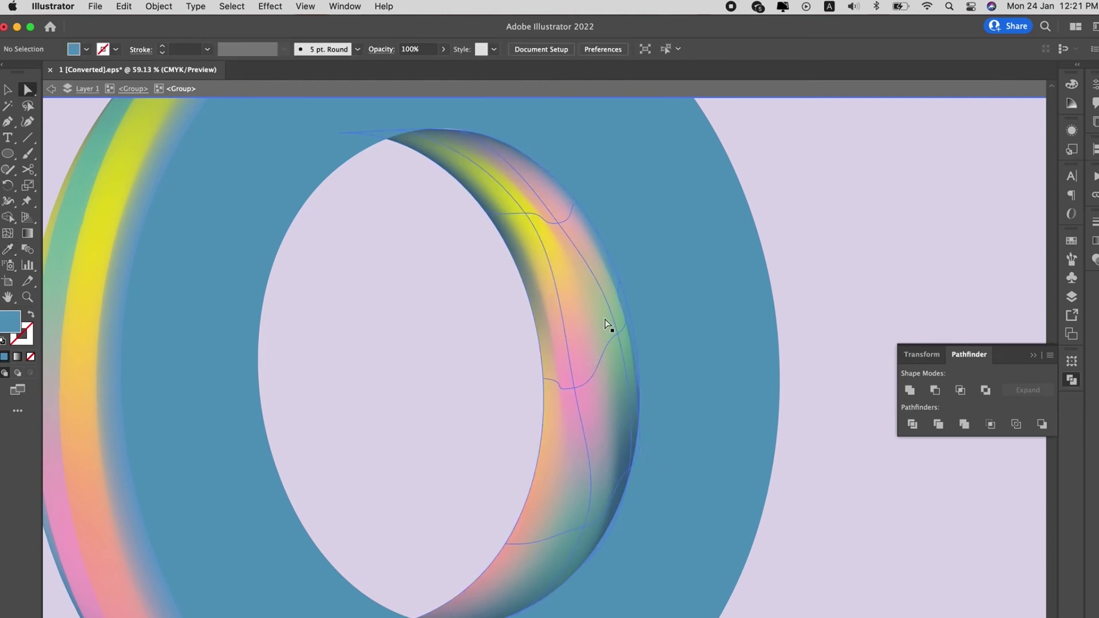
{"action": "key", "text": "super+0"}
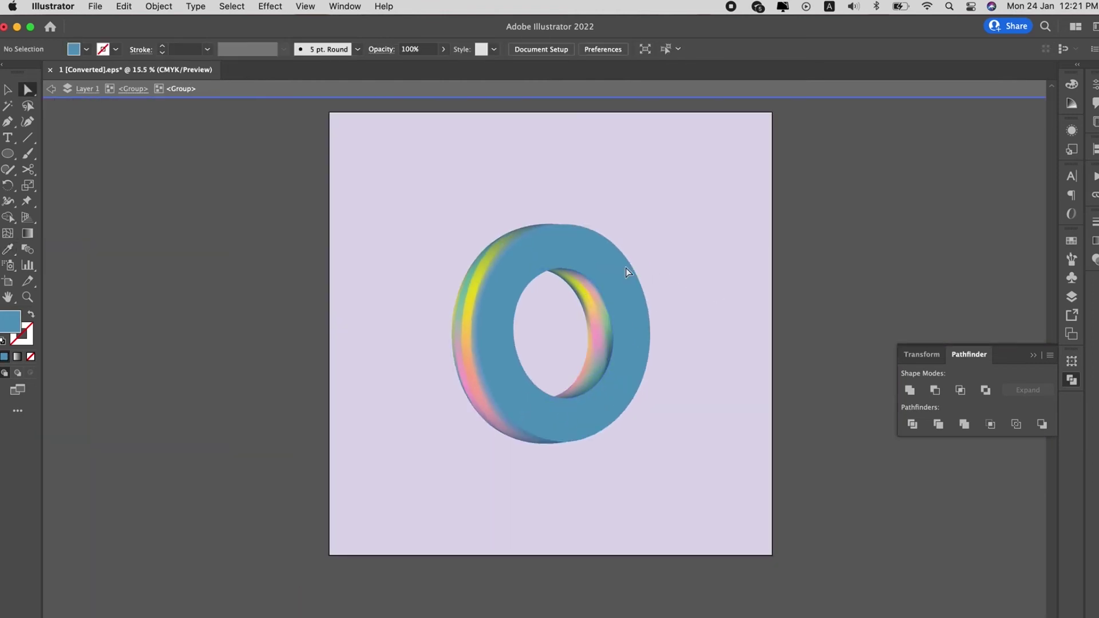
Unlock all objects and exit isolation mode
{"action": "left_click", "coordinate": [159, 5]}
{"action": "left_click", "coordinate": [164, 118]}
{"action": "double_click", "coordinate": [223, 258]}
{"action": "scroll", "coordinate": [272, 336], "scroll_direction": "down", "scroll_amount": 2}
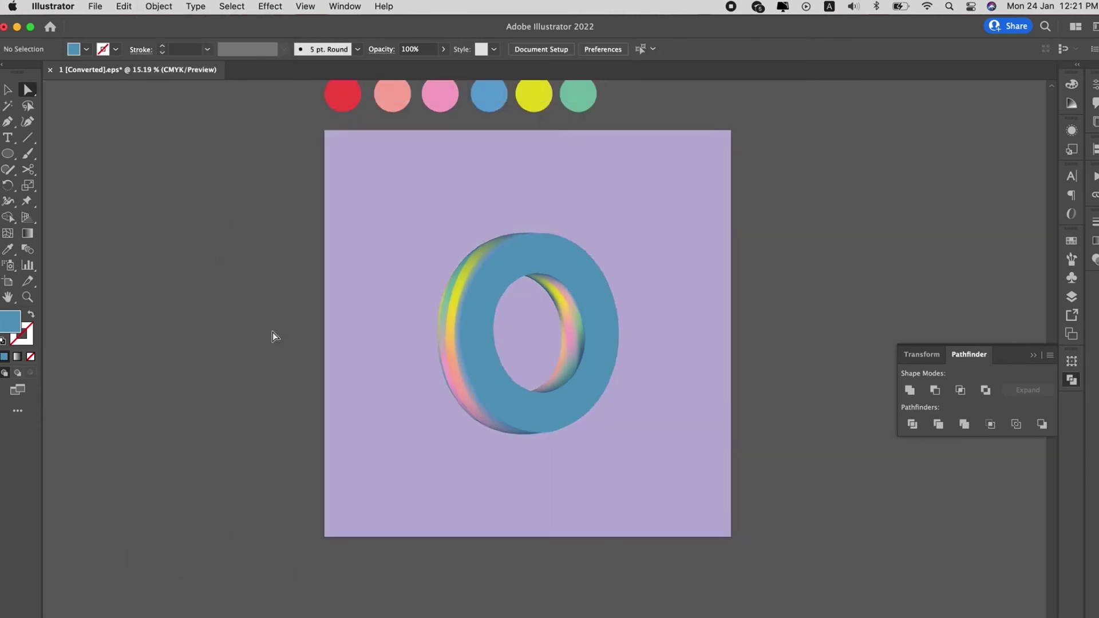
Recolour the ring's front face to match the blue sample circle, then deselect
{"action": "left_click", "coordinate": [486, 272]}
{"action": "key", "text": "i"}
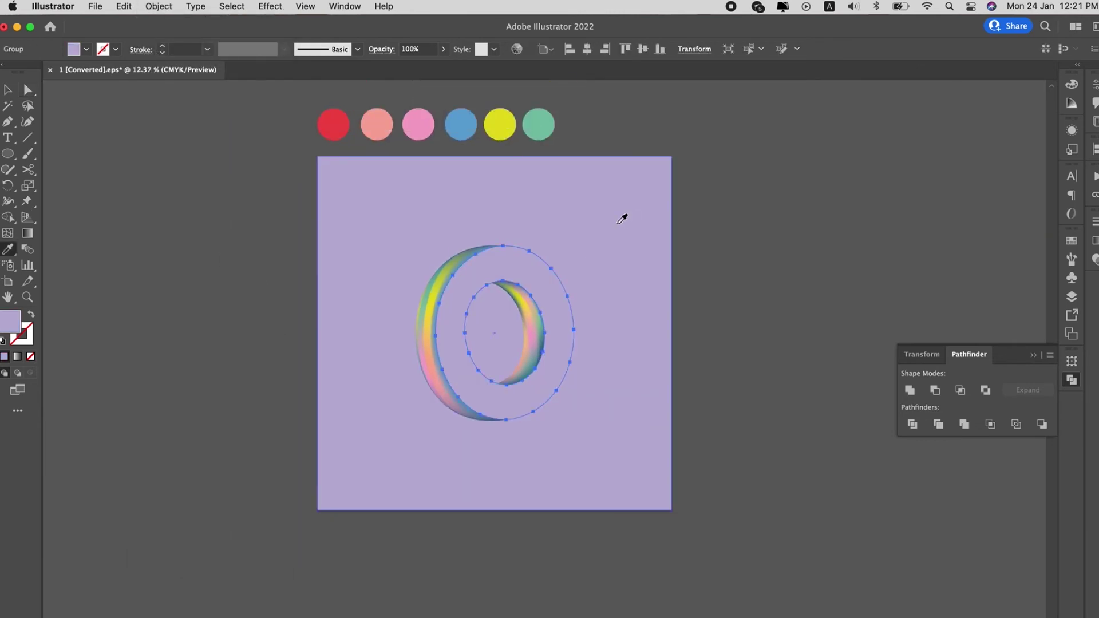
{"action": "left_click", "coordinate": [461, 127]}
{"action": "double_click", "coordinate": [20, 316]}
{"action": "left_click", "coordinate": [764, 439]}
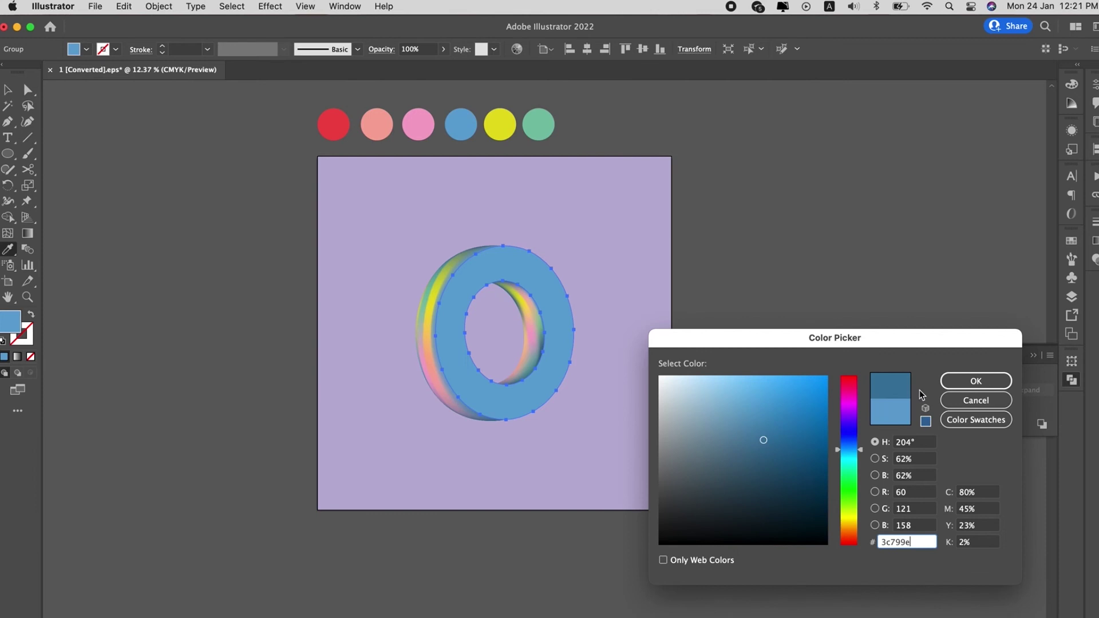
{"action": "left_click", "coordinate": [973, 380]}
{"action": "key", "text": "super+z"}
{"action": "key", "text": "a"}
{"action": "left_click", "coordinate": [723, 330]}
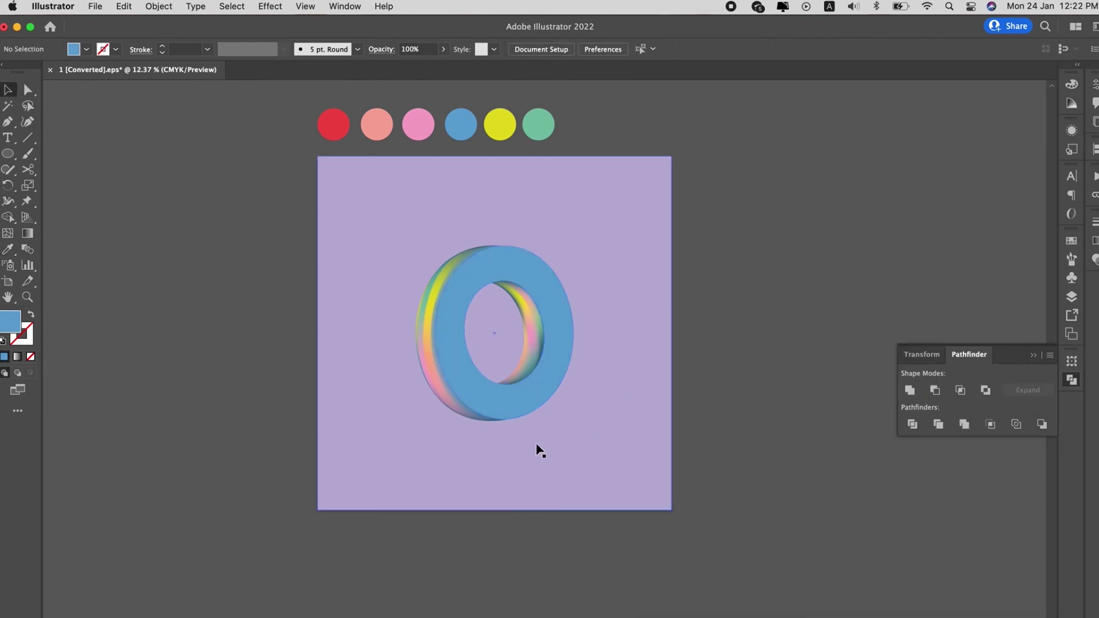
Add a mesh point near the outer rim's upper left edge and tint it blue
{"action": "scroll", "coordinate": [443, 293], "scroll_direction": "up", "scroll_amount": 5}
{"action": "left_click", "coordinate": [8, 233]}
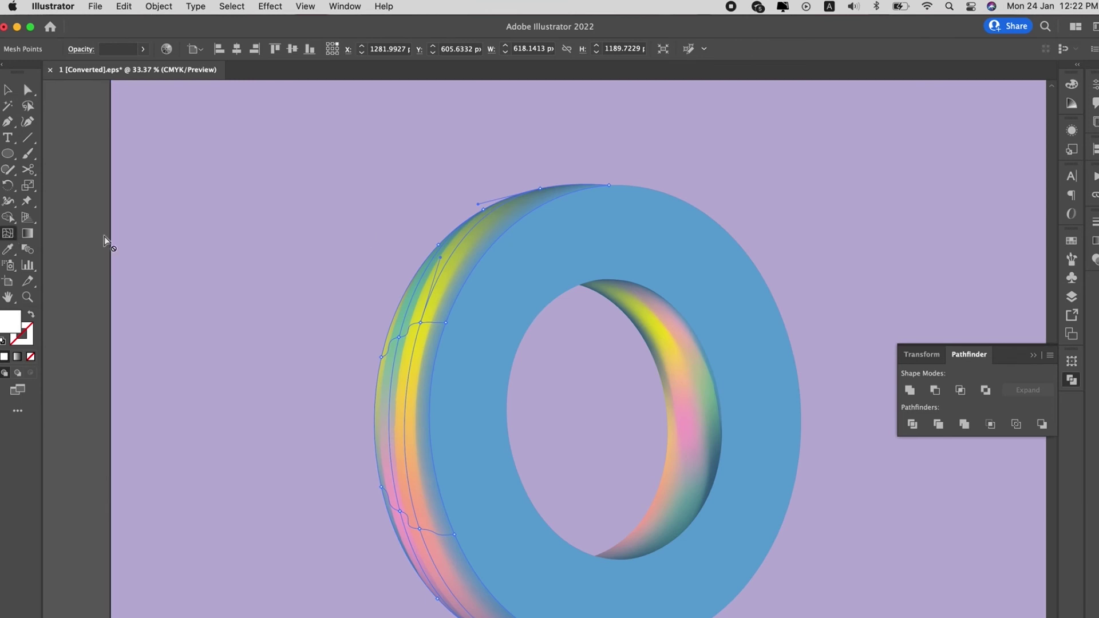
{"action": "left_click", "coordinate": [416, 295]}
{"action": "key", "text": "i"}
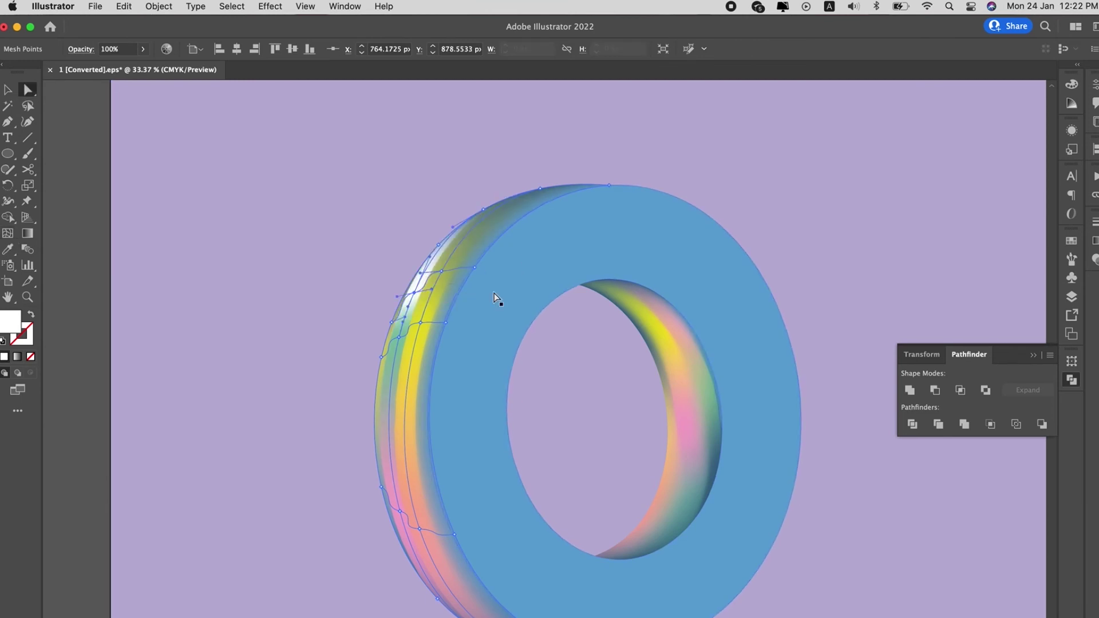
{"action": "left_click", "coordinate": [674, 303]}
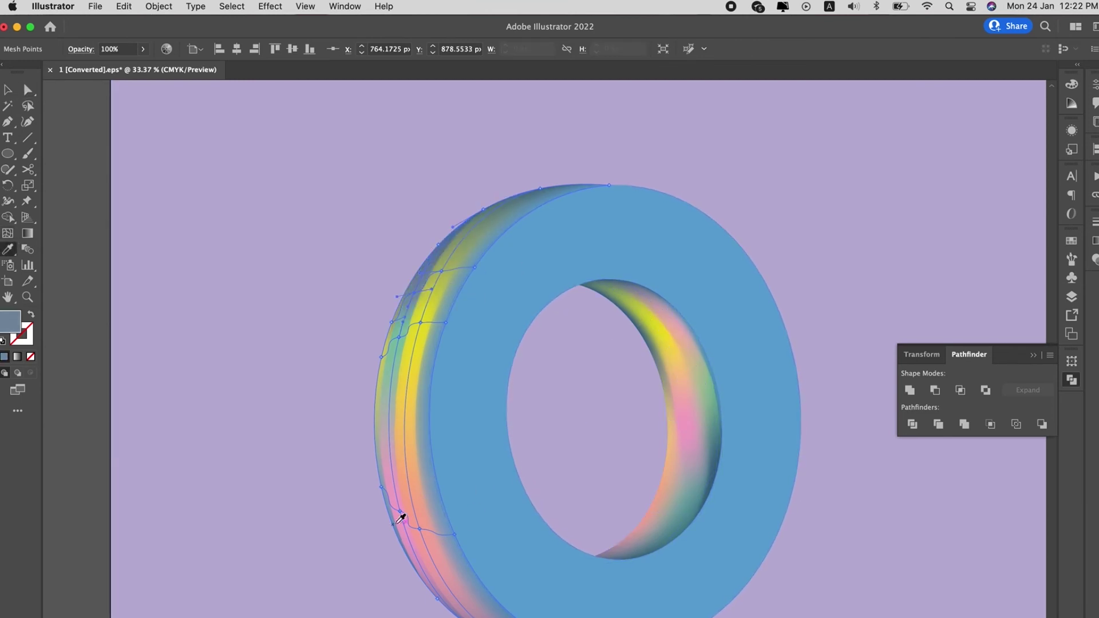
{"action": "key", "text": "a"}
{"action": "left_click", "coordinate": [344, 363]}
{"action": "scroll", "coordinate": [344, 363], "scroll_direction": "down", "scroll_amount": 4}
{"action": "scroll", "coordinate": [600, 240], "scroll_direction": "down", "scroll_amount": 1}
{"action": "left_click", "coordinate": [695, 343]}
{"action": "scroll", "coordinate": [657, 327], "scroll_direction": "left", "scroll_amount": 2}
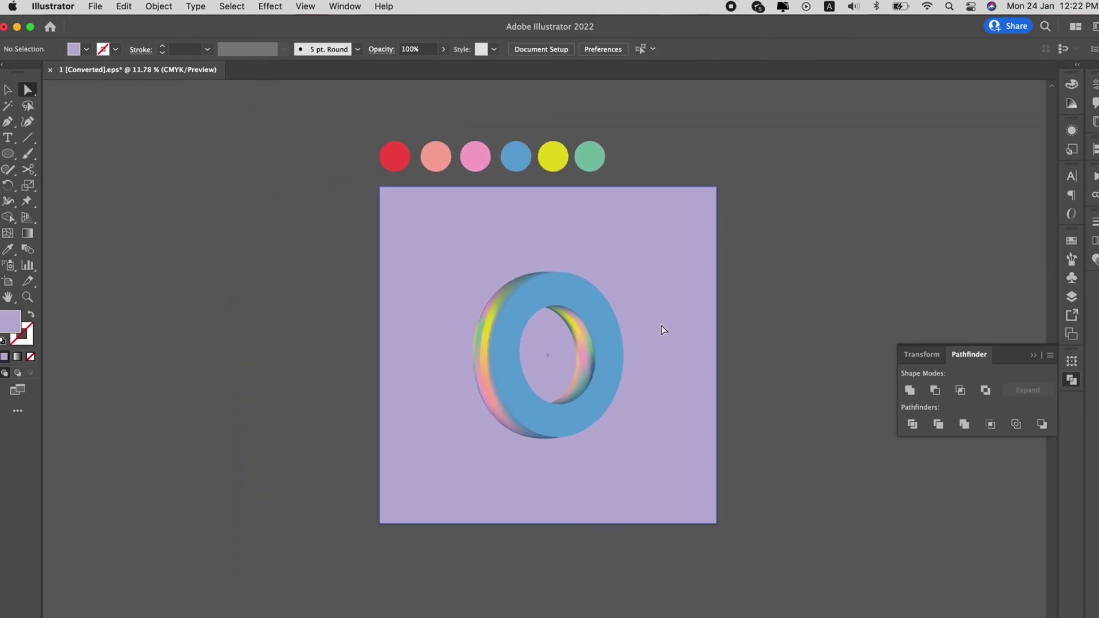
Scale the ring group up slightly, undo the accidental rotation, and deselect
{"action": "key", "text": "v"}
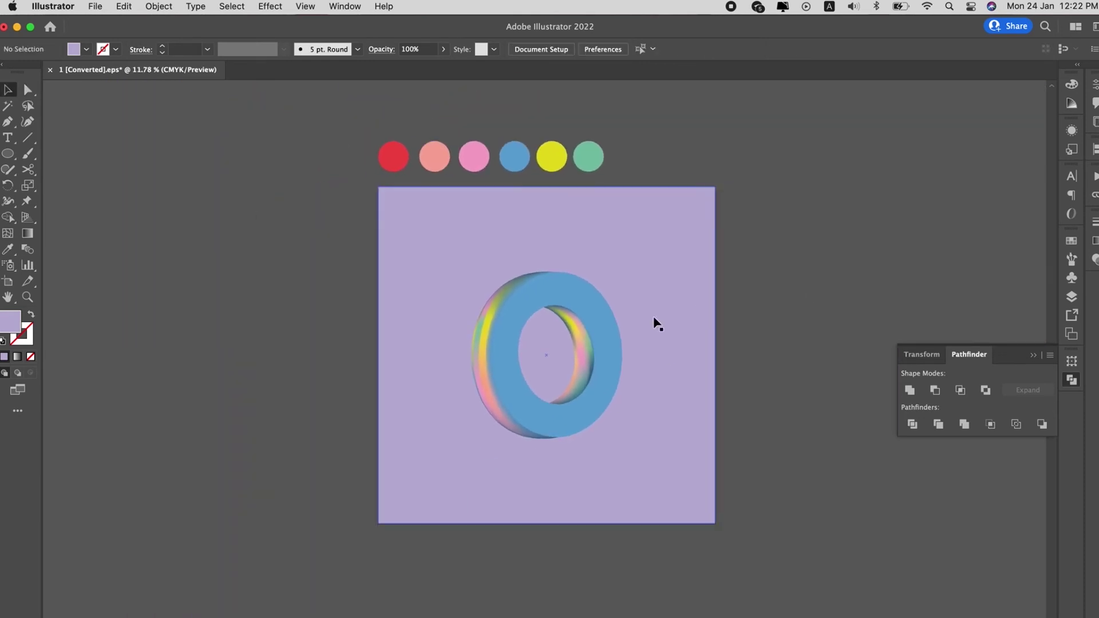
{"action": "left_click", "coordinate": [614, 341]}
{"action": "left_click_drag", "start_coordinate": [622, 270], "coordinate": [657, 265]}
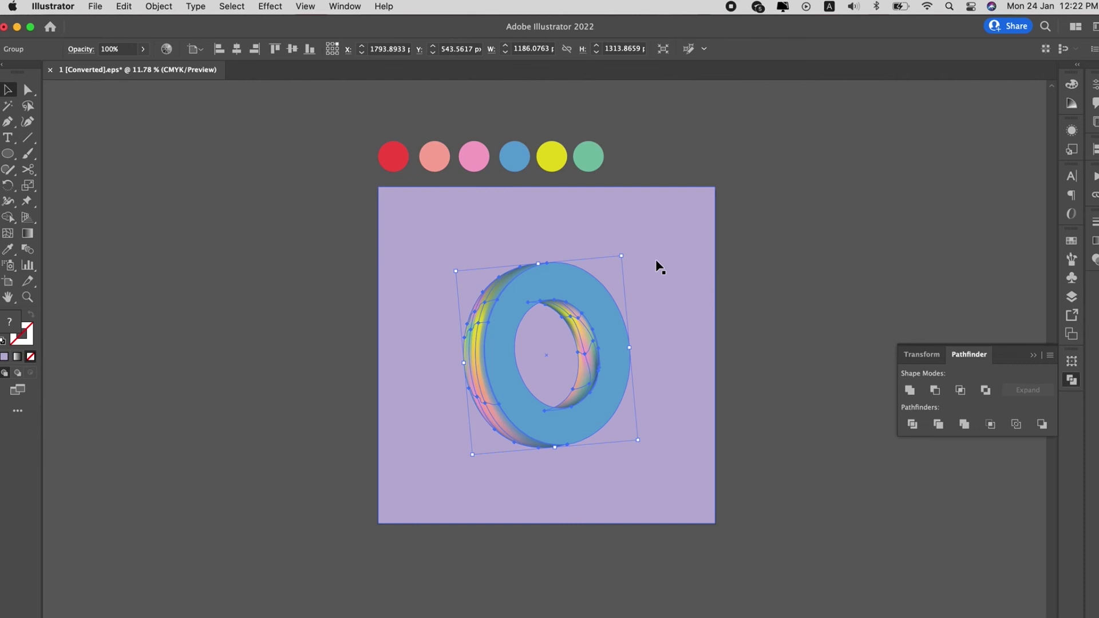
{"action": "key", "text": "ctrl+z"}
{"action": "left_click", "coordinate": [750, 272]}
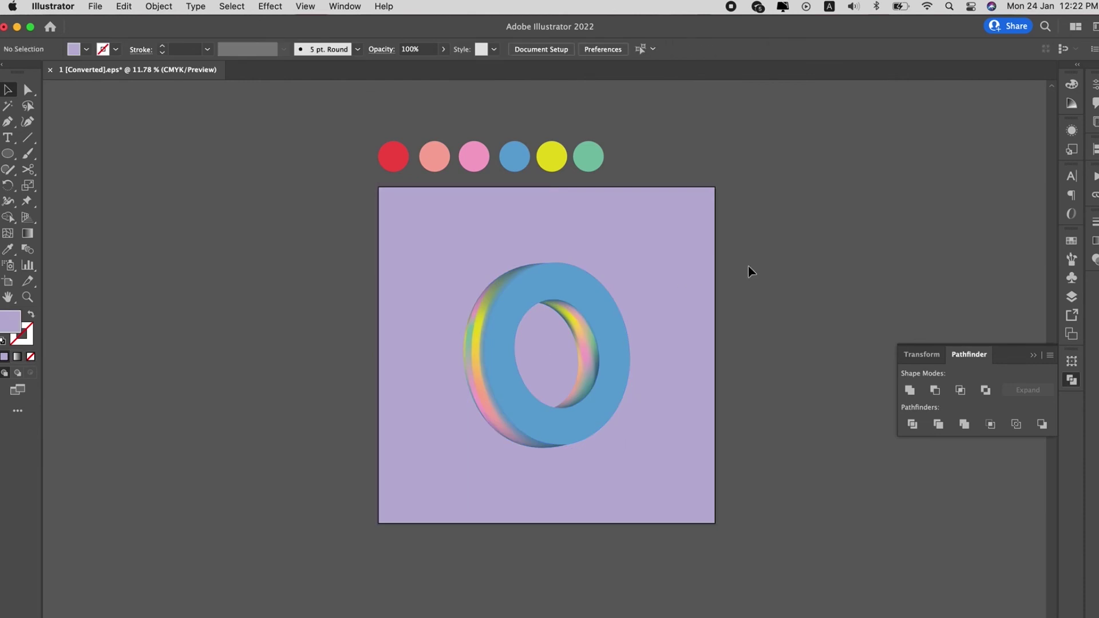